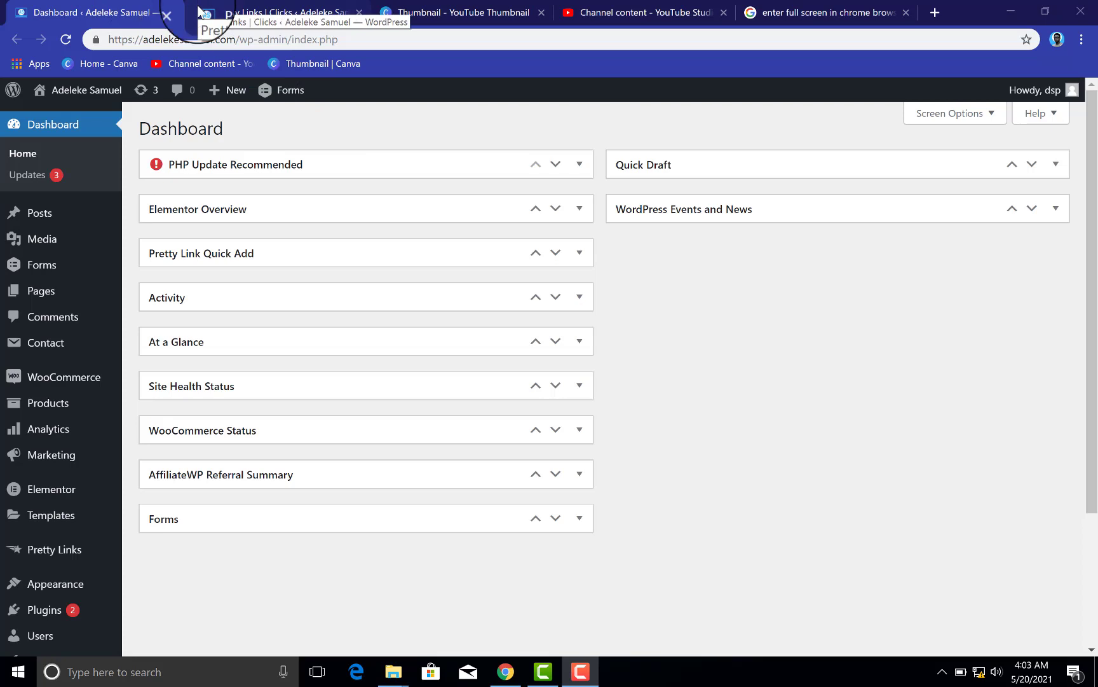
Search the plugin directory for 'pretty link' on the Add Plugins page.
click(817, 391)
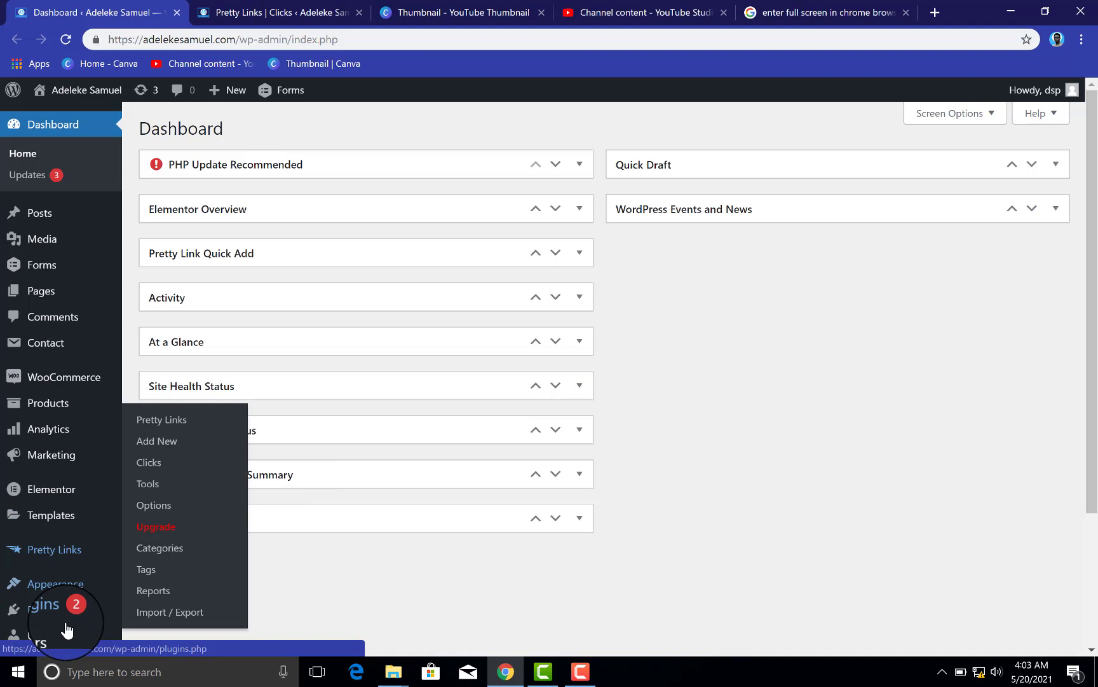
mouse_move(64, 616)
click(174, 595)
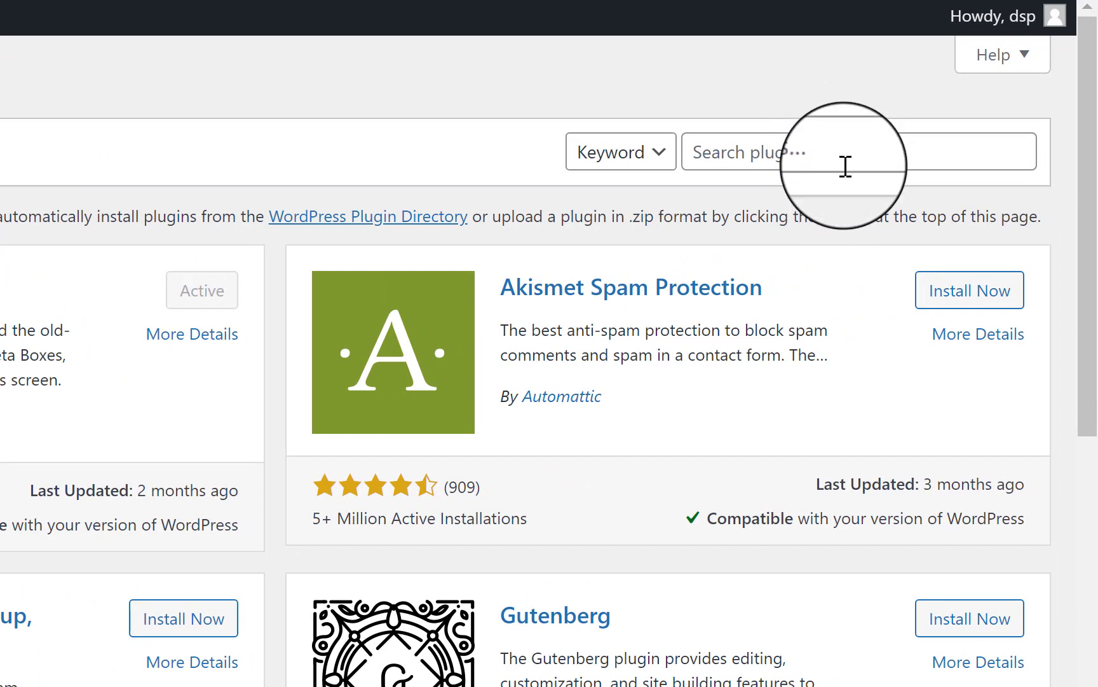
click(846, 167)
text(pretty)
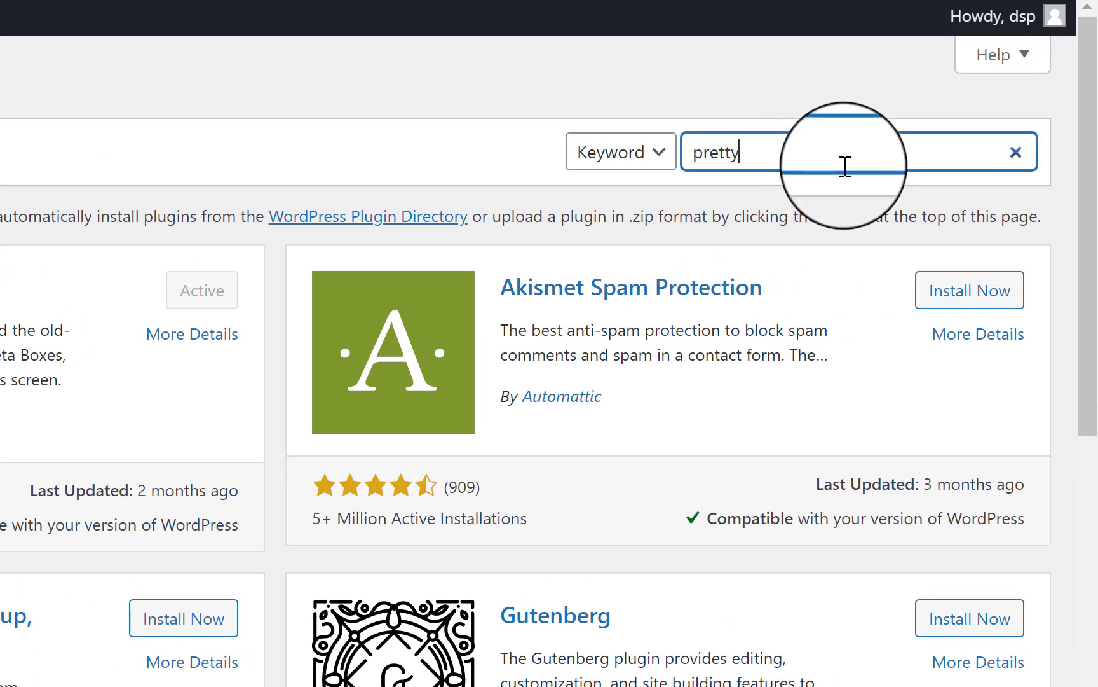
text( link)
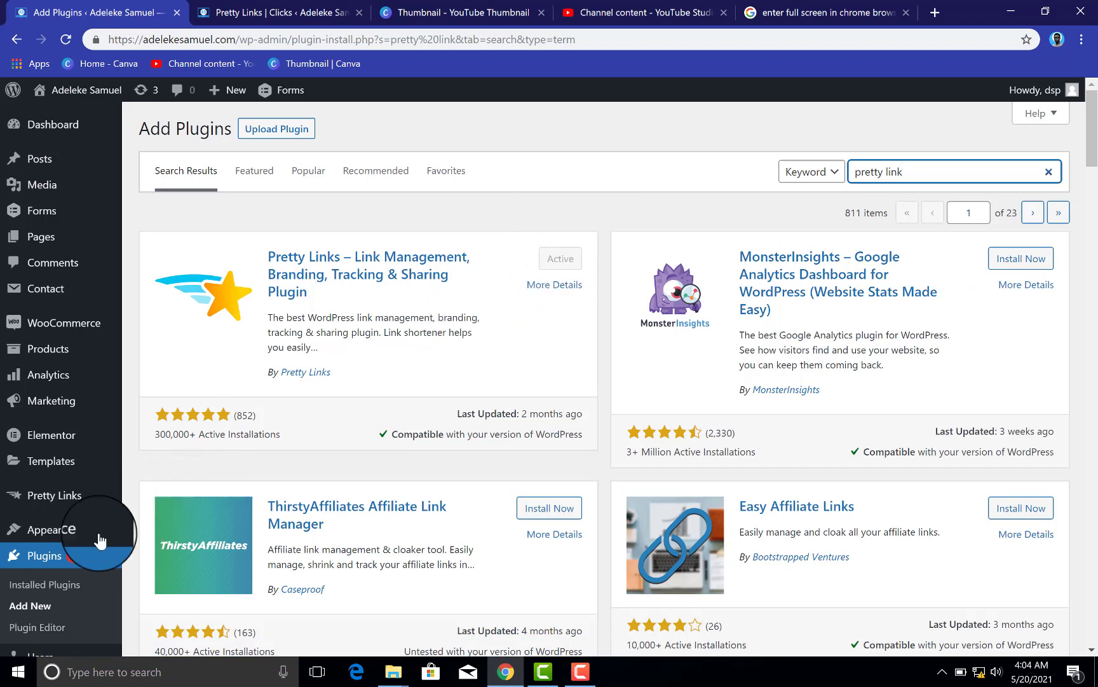
Open the Pretty Links list and scroll through its 36 existing short links.
mouse_move(70, 507)
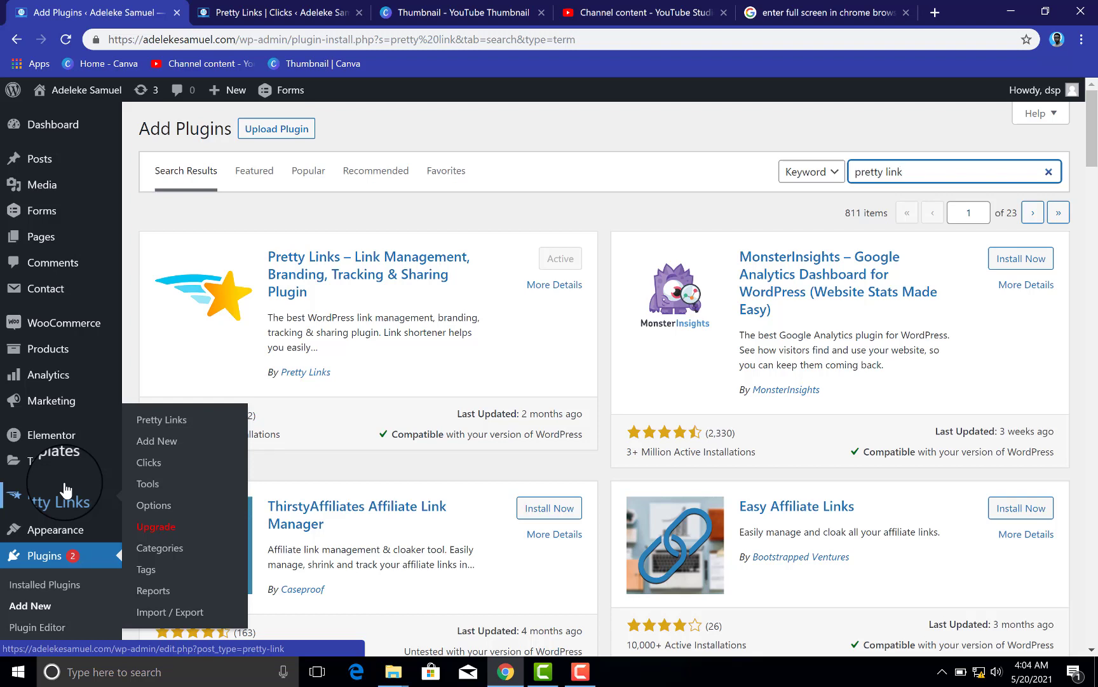
click(77, 507)
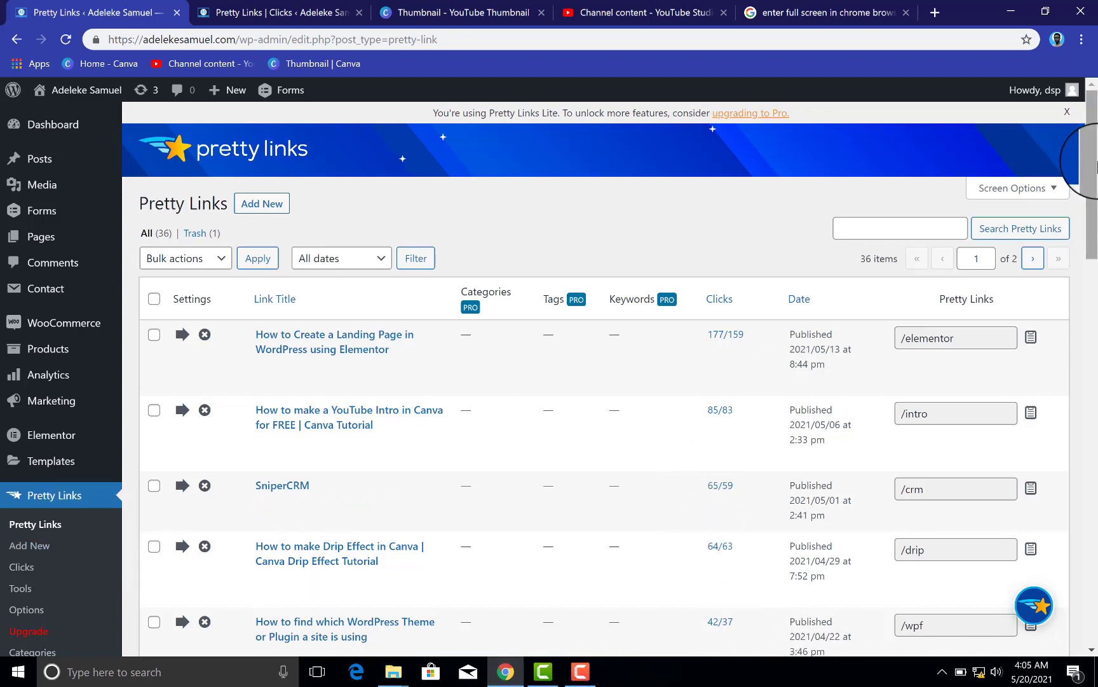
drag(1097, 185, 1095, 78)
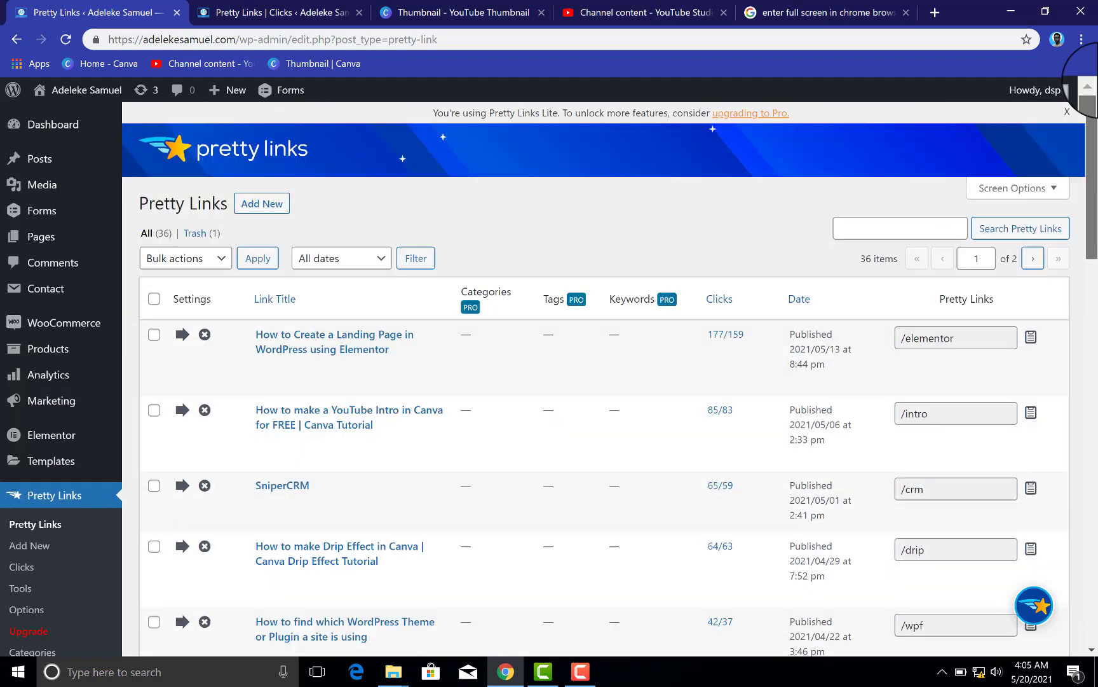
Start a new pretty link, showing 307 (Temporary) redirection and auto slug 9gy3.
click(42, 552)
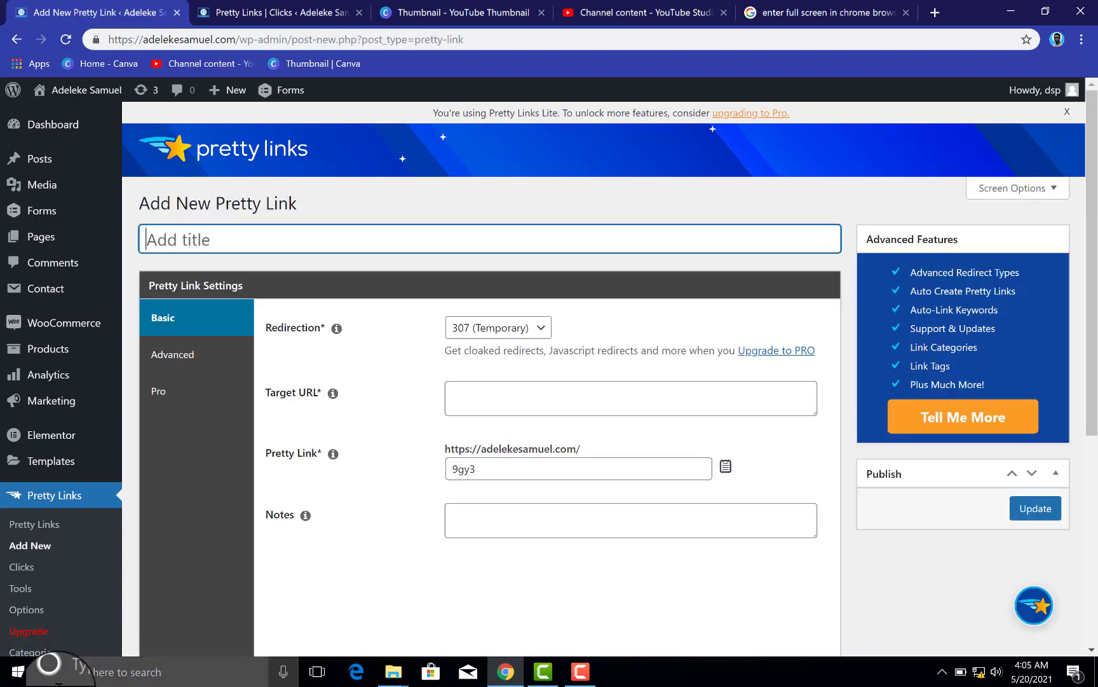
click(462, 264)
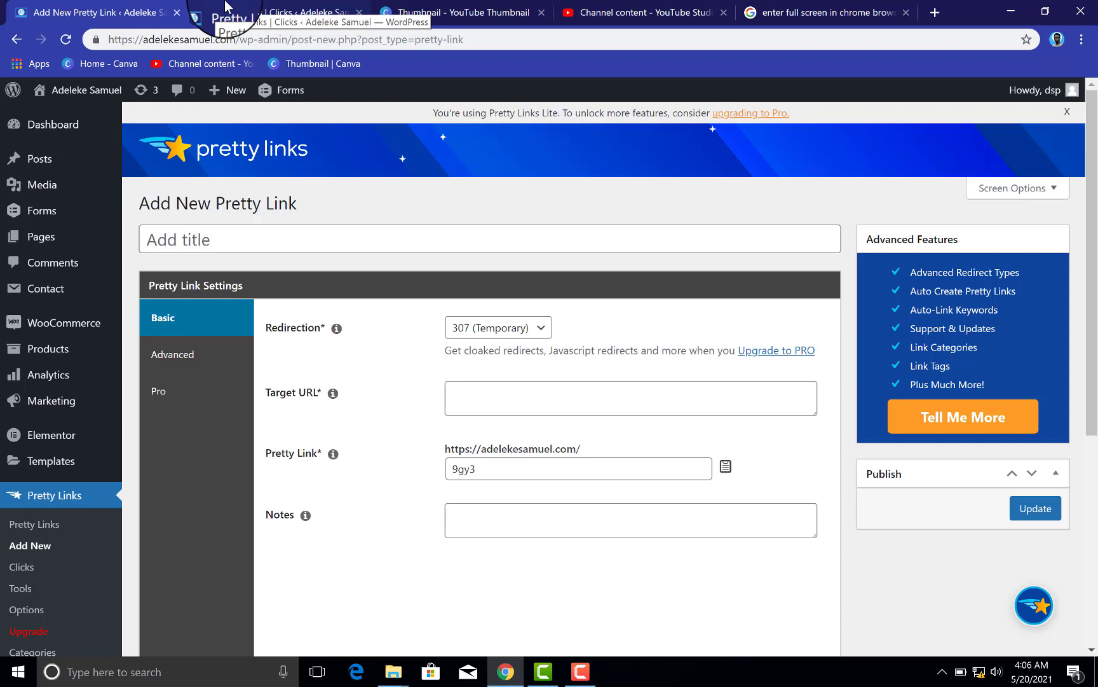
Copy the WhatsApp eCommerce Store video link from YouTube Studio and return to WordPress.
click(225, 6)
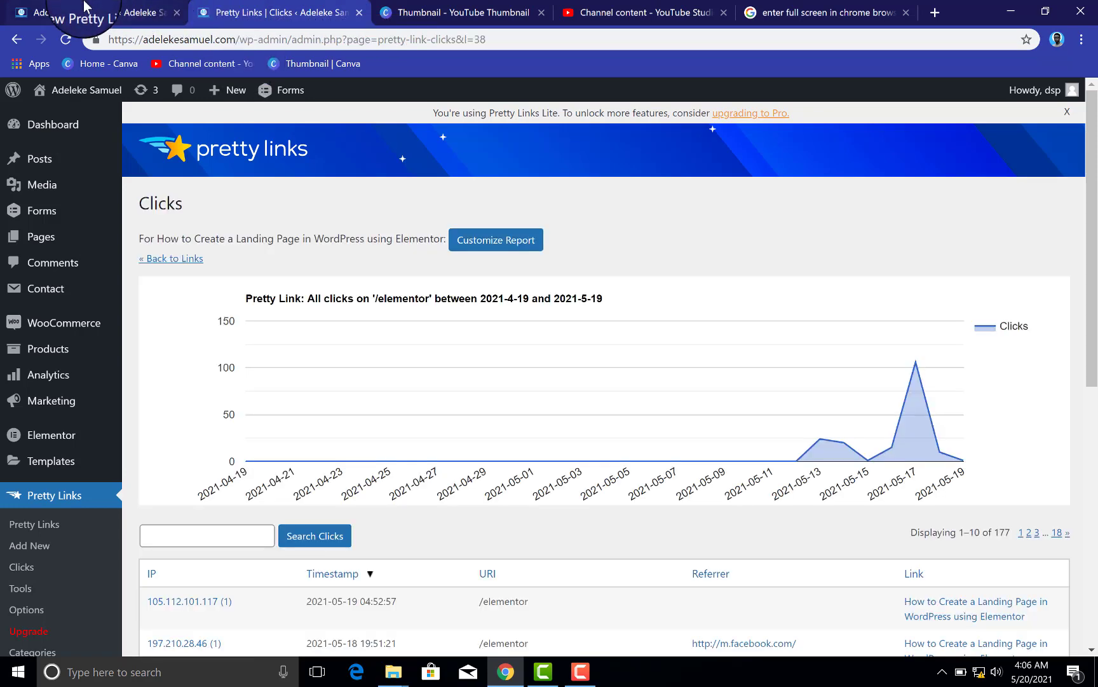
click(103, 7)
click(629, 12)
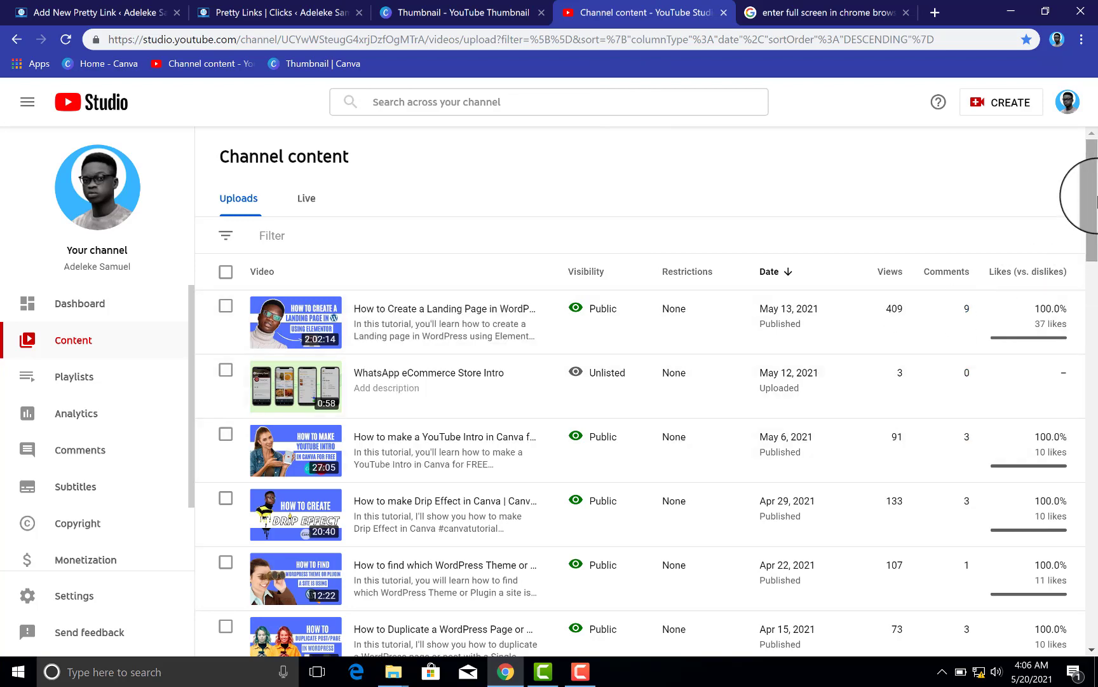
drag(1096, 197, 1096, 235)
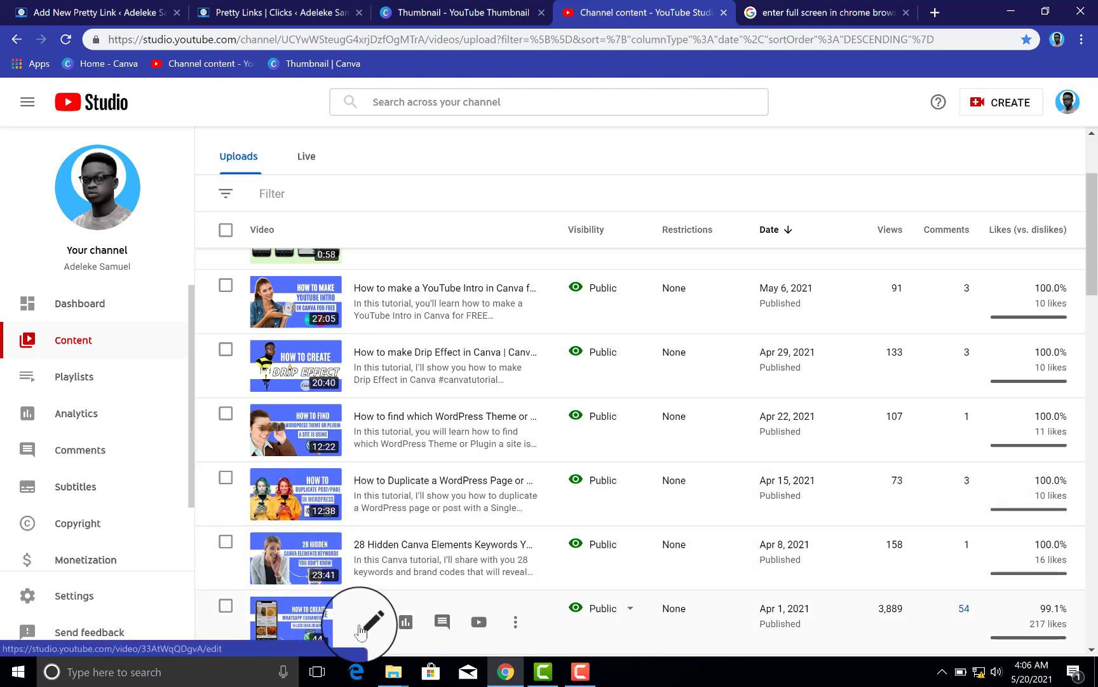
click(363, 621)
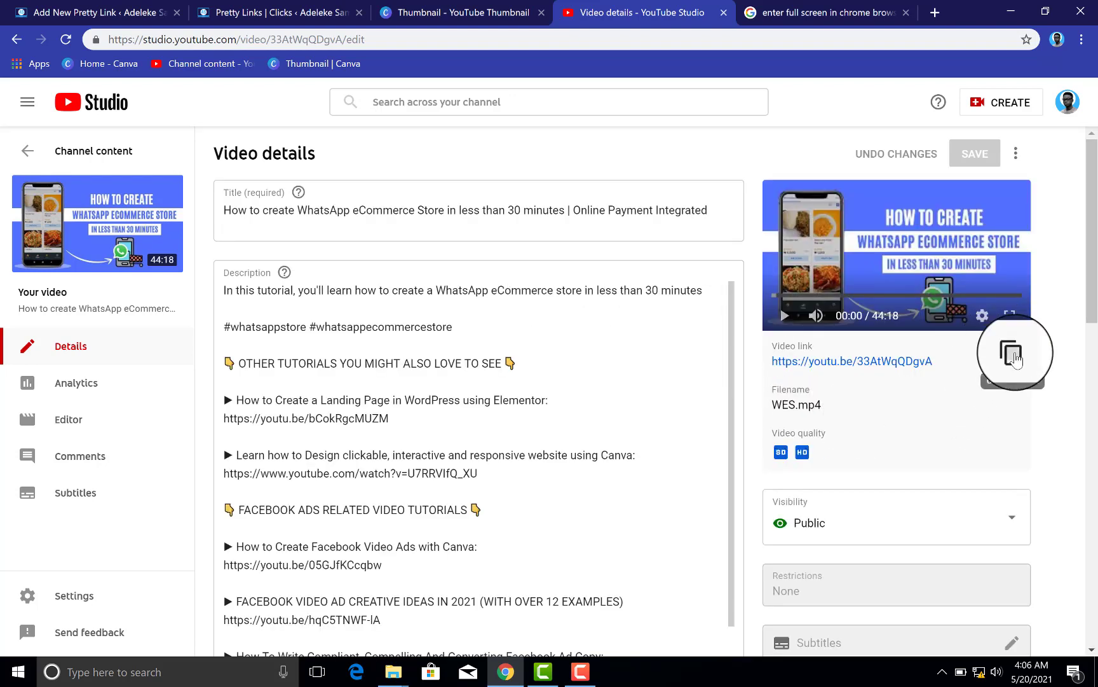
click(1012, 354)
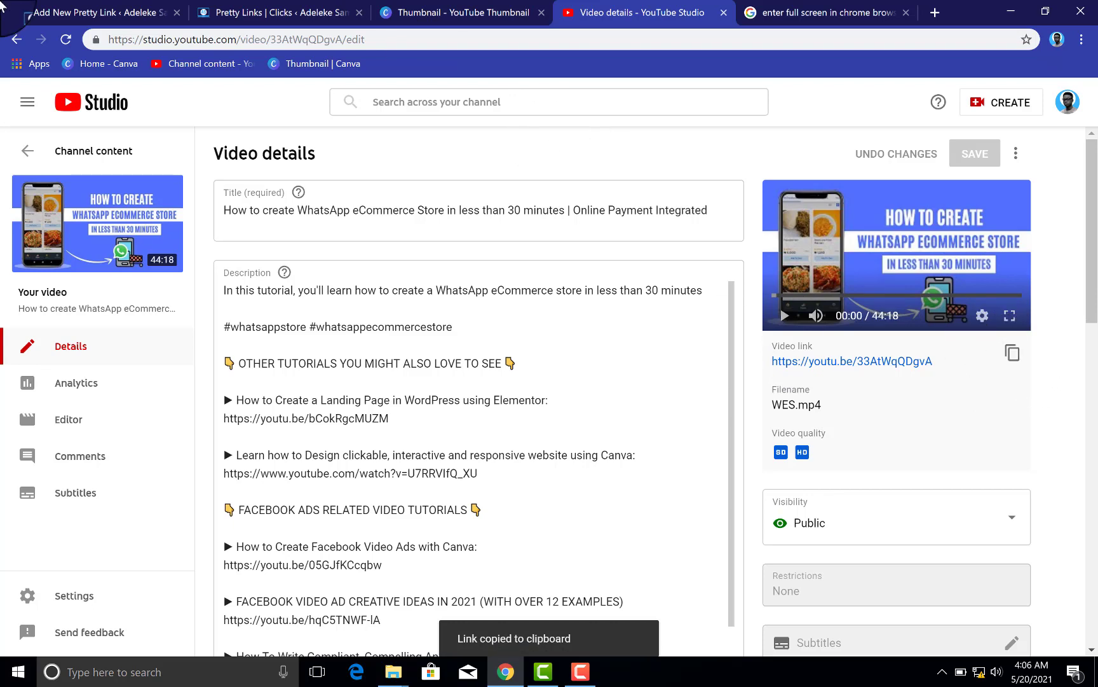
click(24, 8)
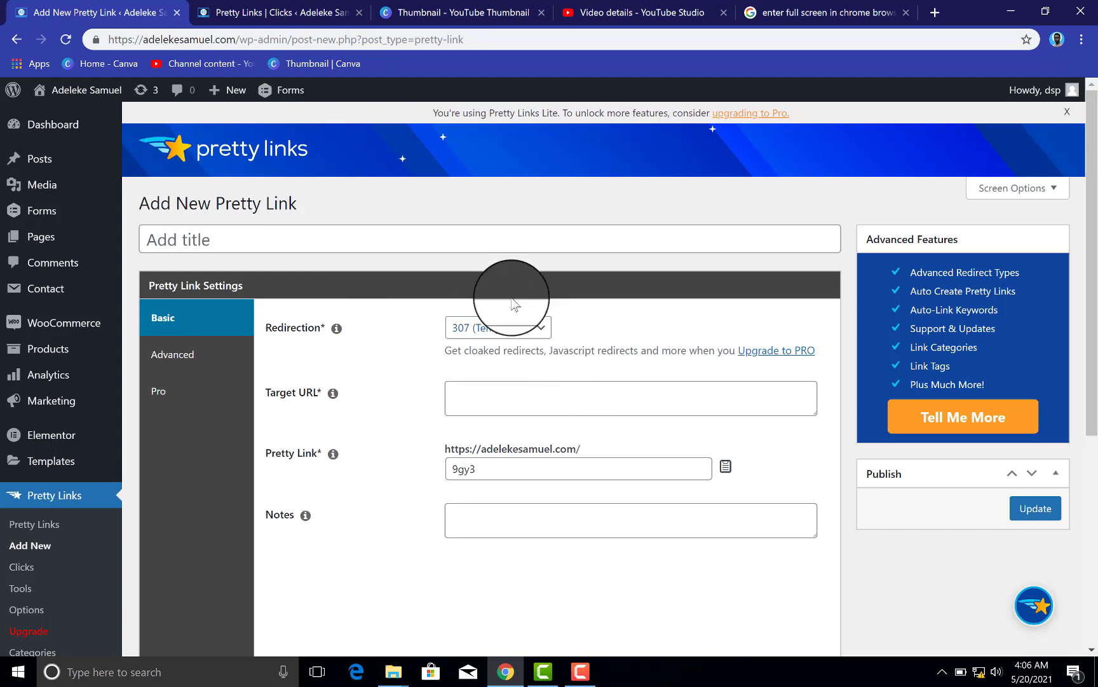
Replace the mistaken 'GetResponse 30 Days FREE Trial' title with 'How to create an Online store on WhatsApp'.
click(499, 234)
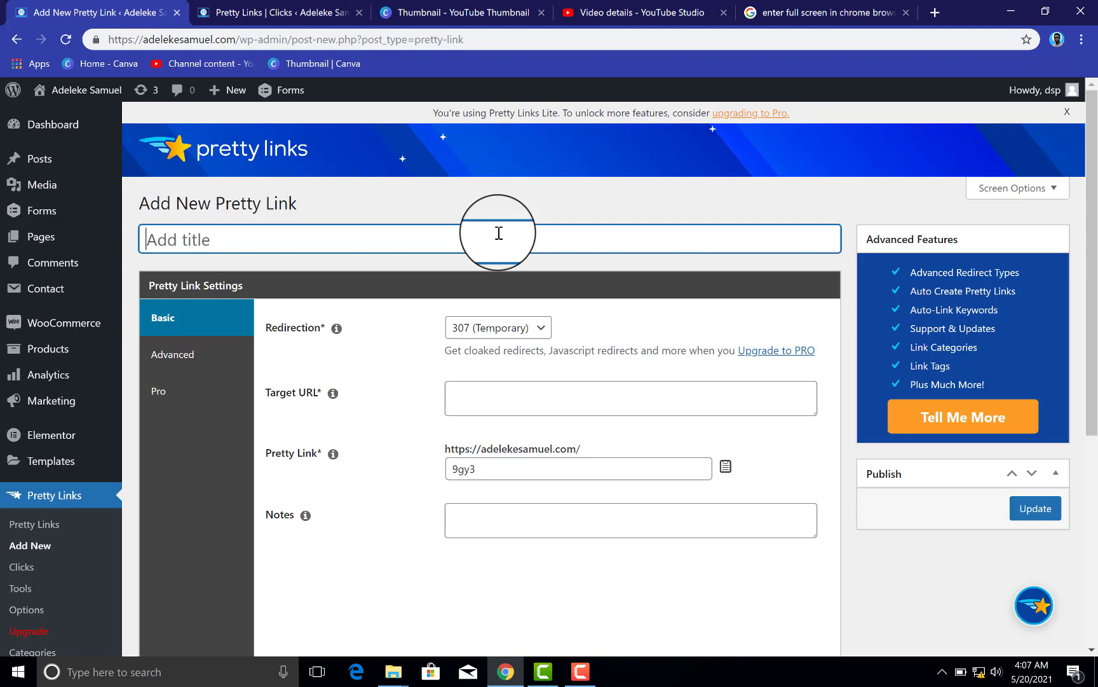
text(GetRespons)
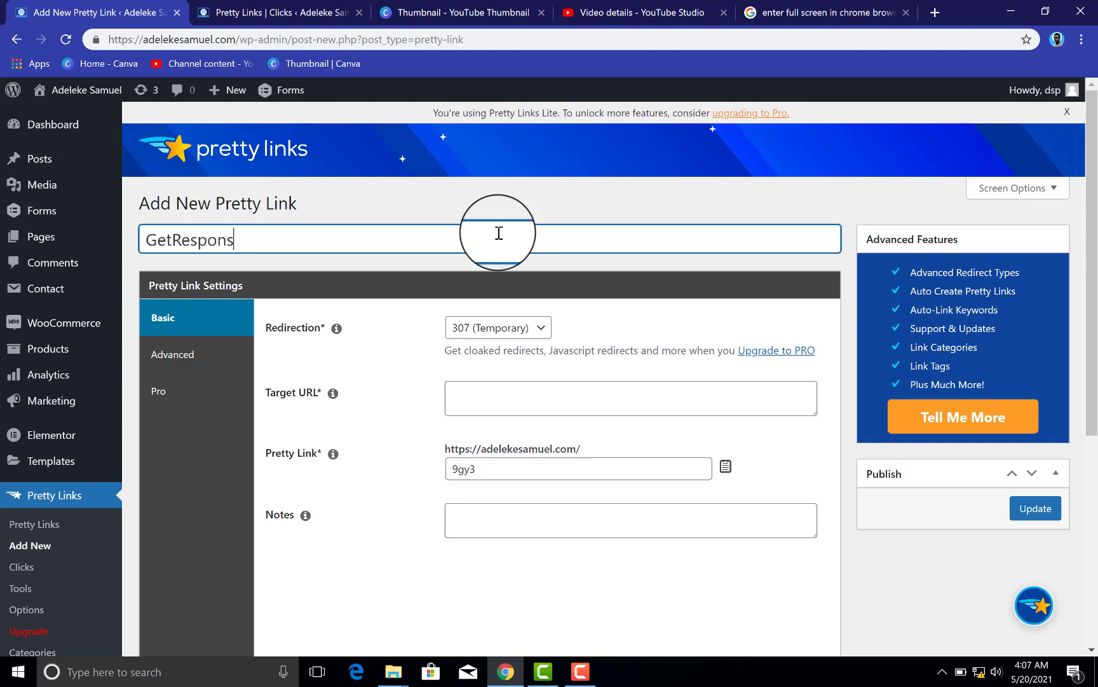
text(e 30 Days )
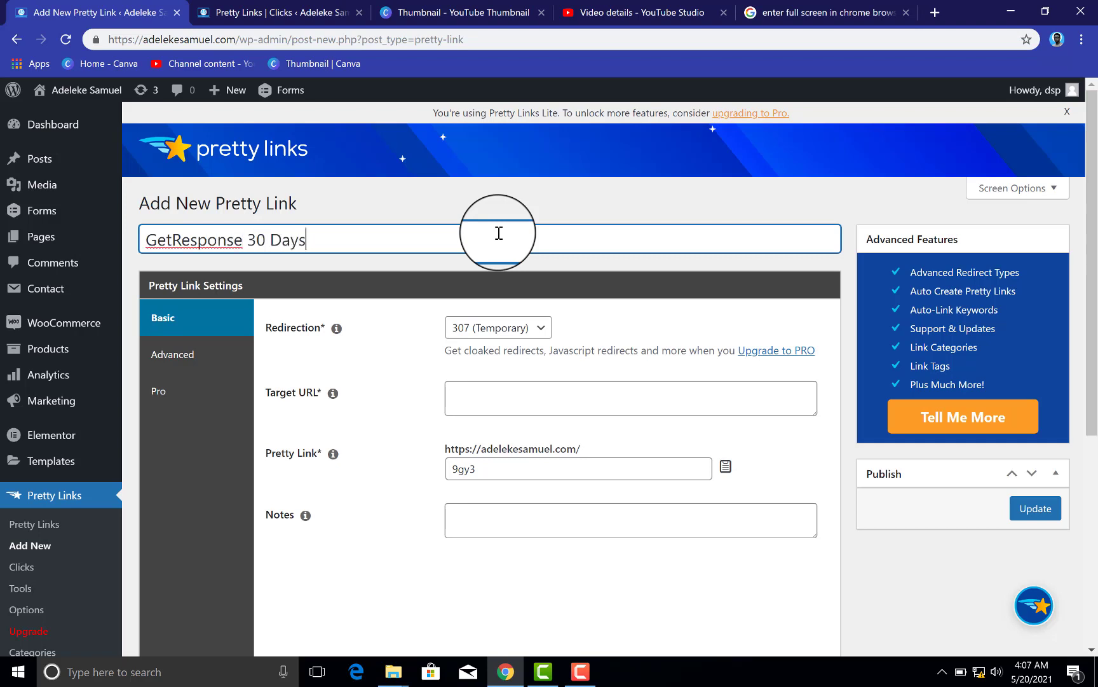
text(FREE Trial)
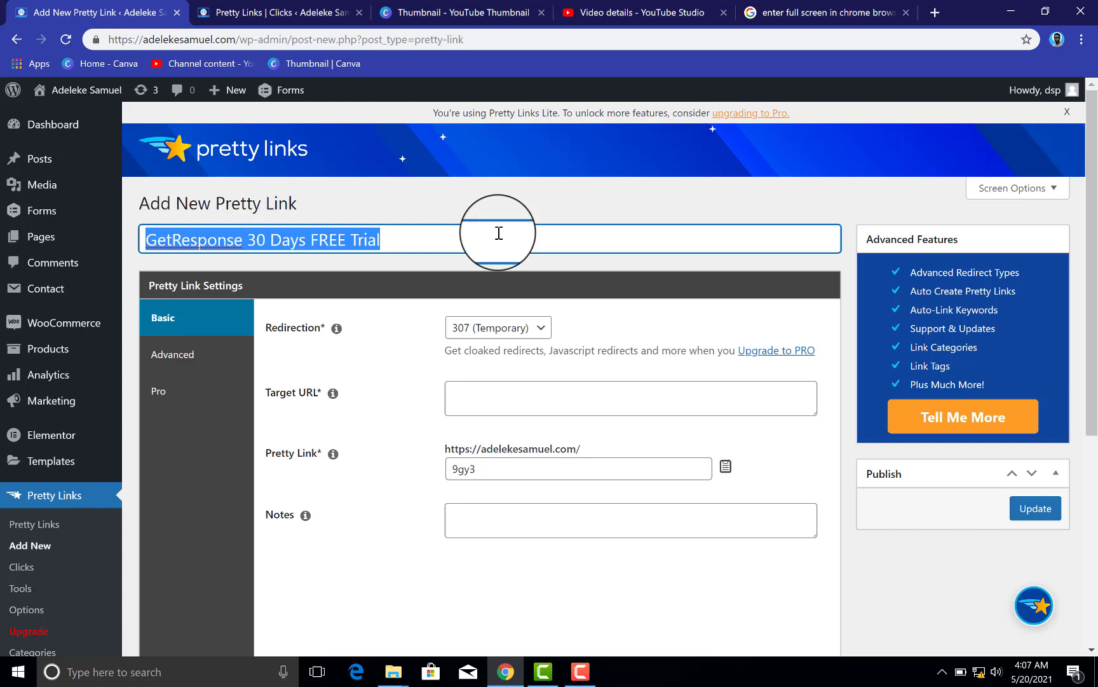
key(BackSpace)
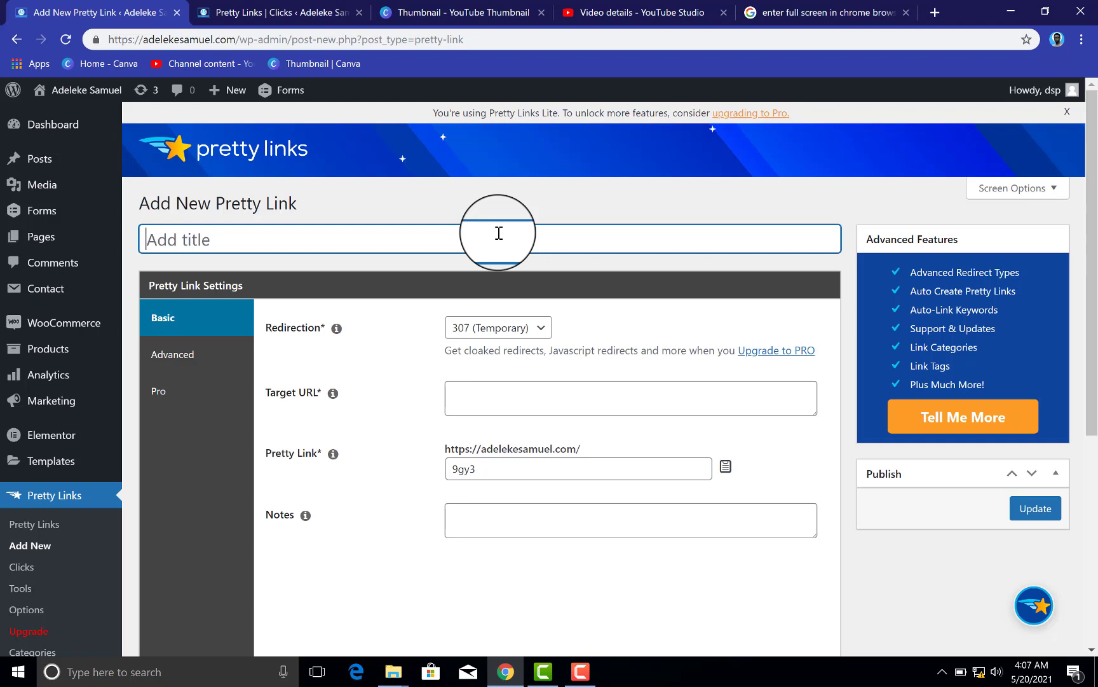
text(How to crea)
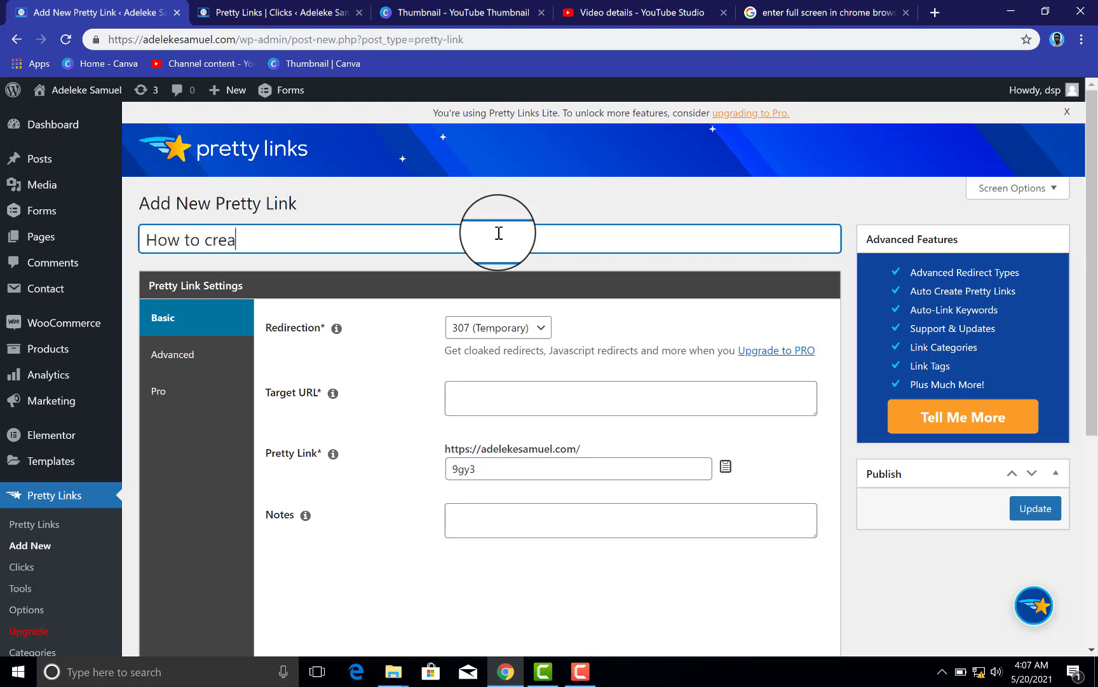
text(te a W)
key(BackSpace)
text(n Online store on Wh)
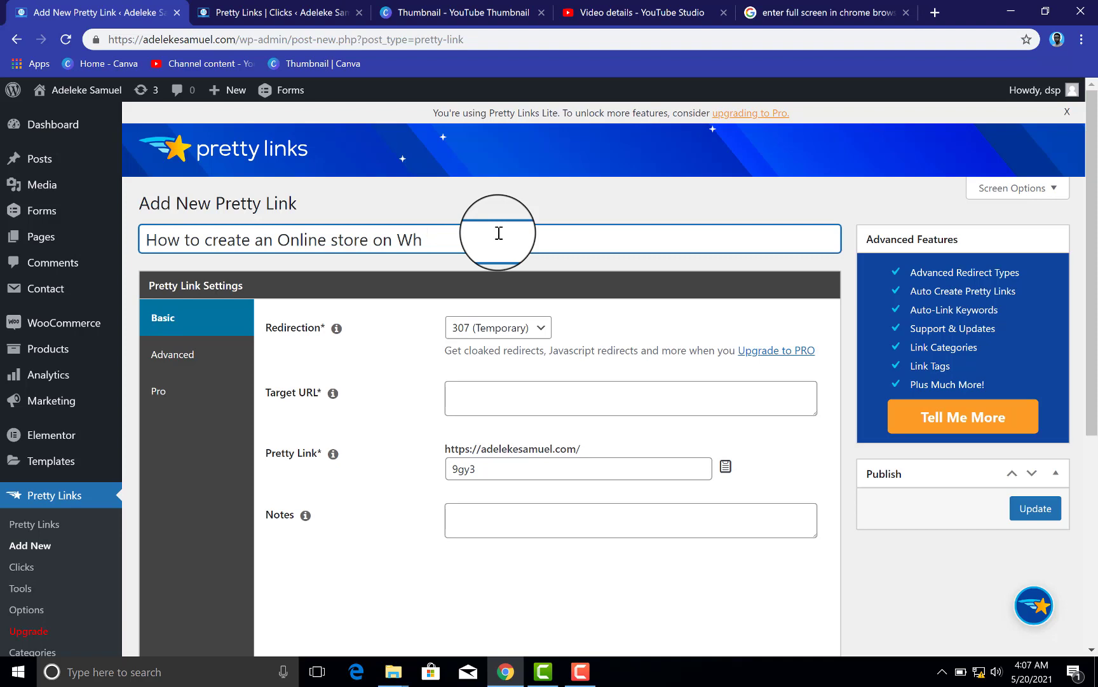
text(atsAPp)
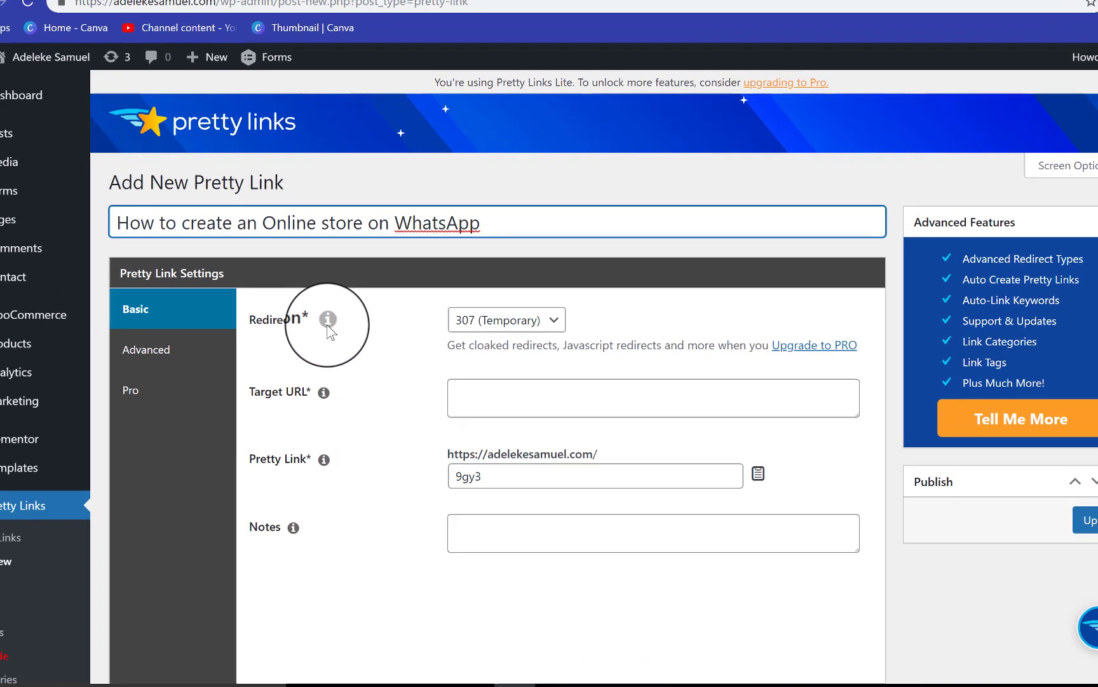
Check the redirection type explanation, then set redirection to 301 (Permanent).
click(336, 327)
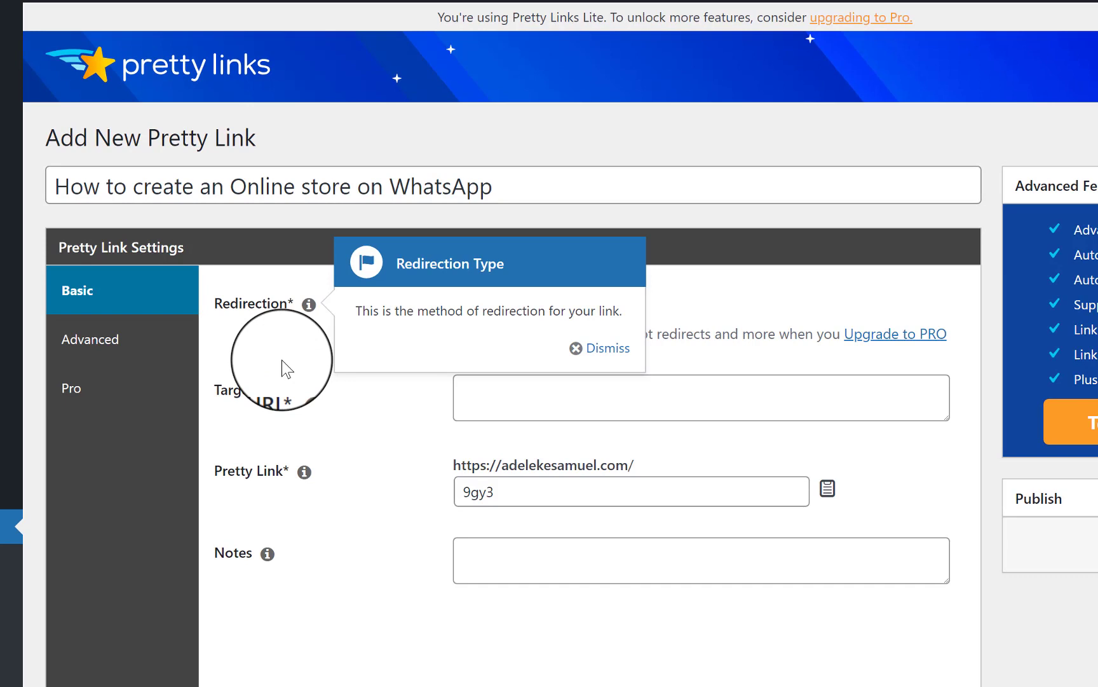
click(580, 348)
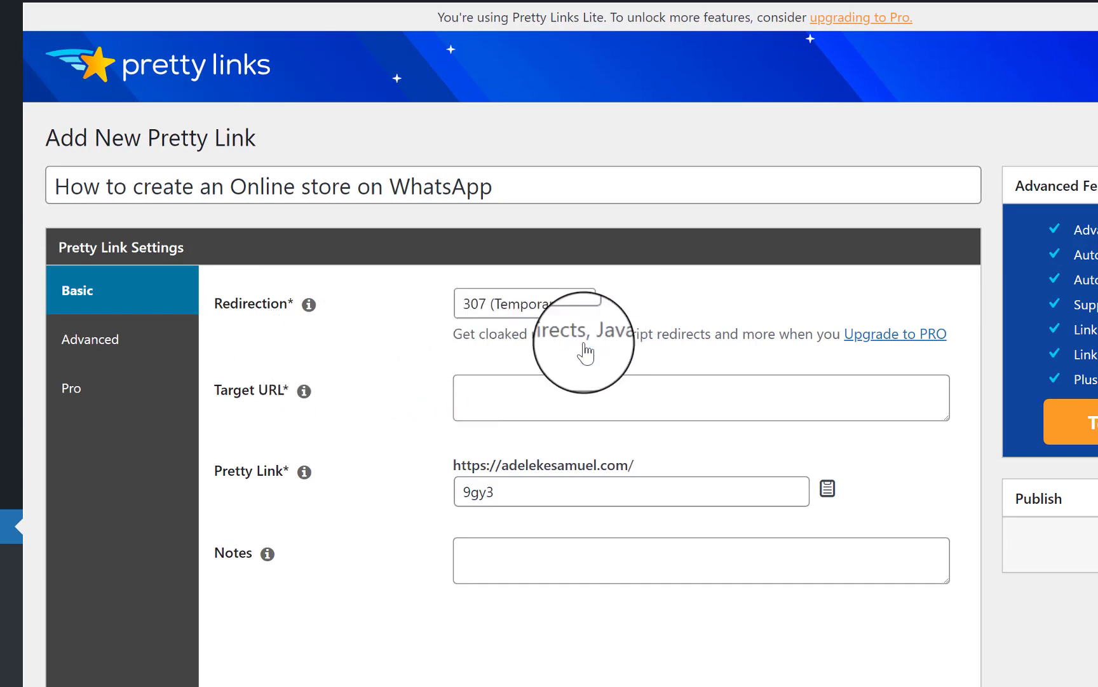
click(558, 306)
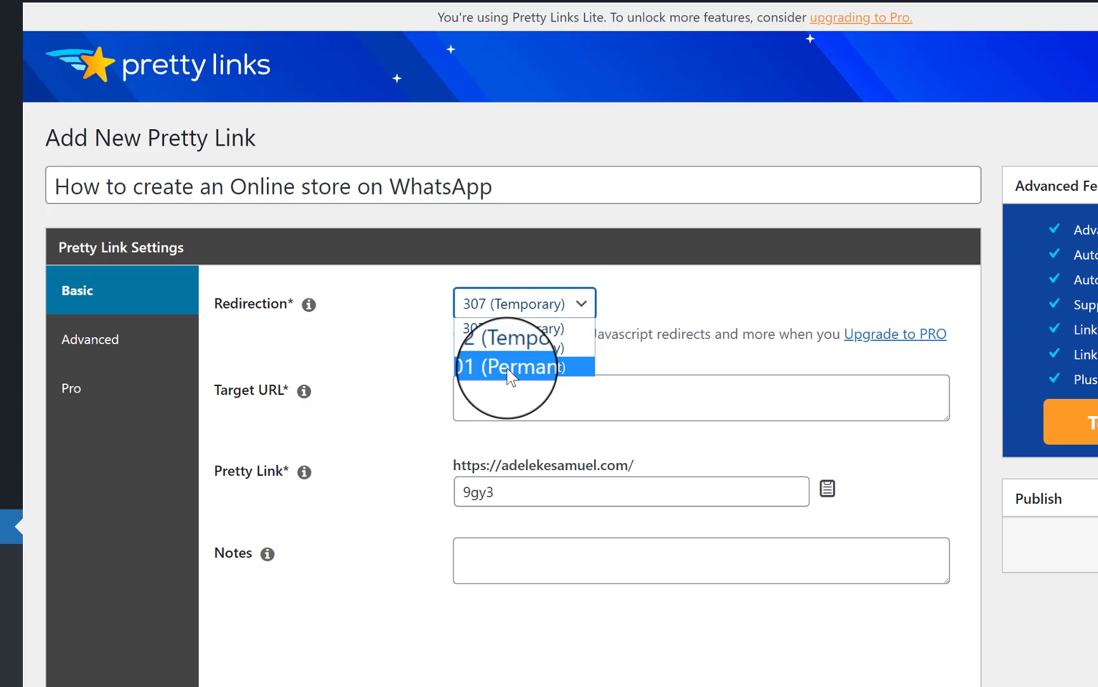
click(509, 367)
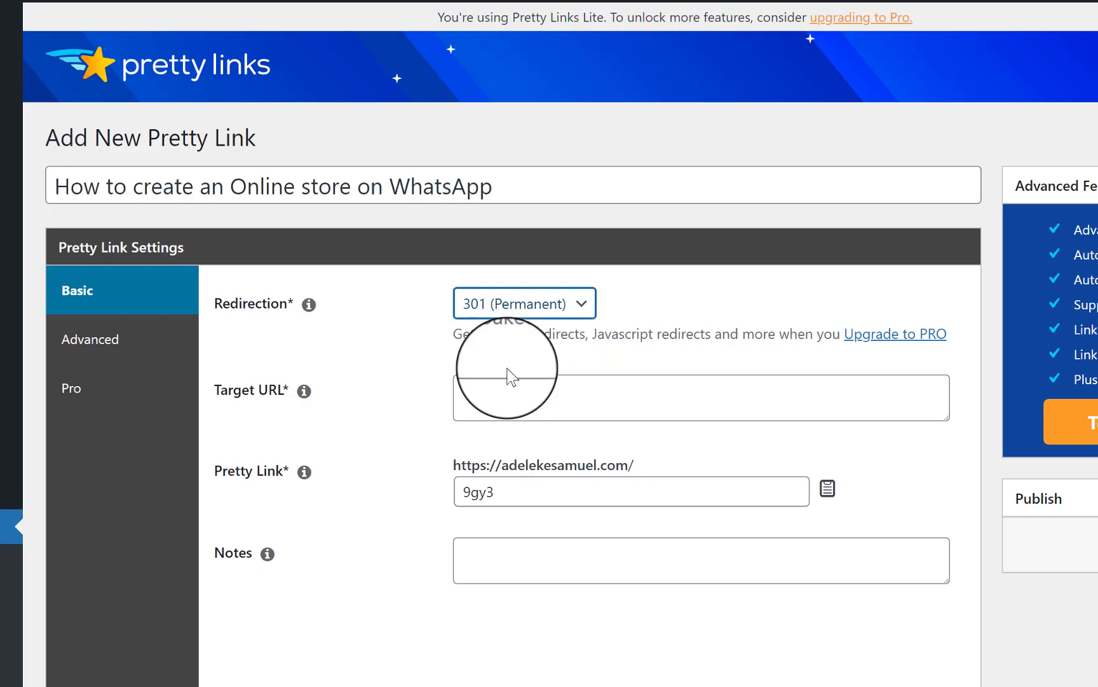
click(587, 360)
click(554, 420)
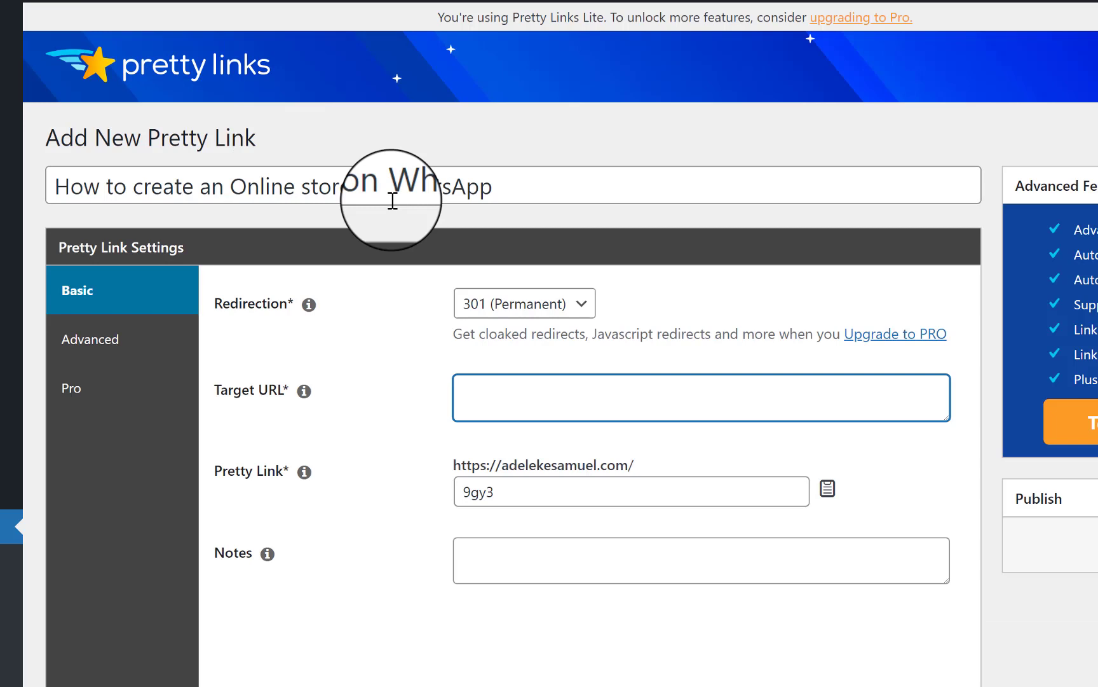
text(https://youtu.be/33AtWqQDgvA)
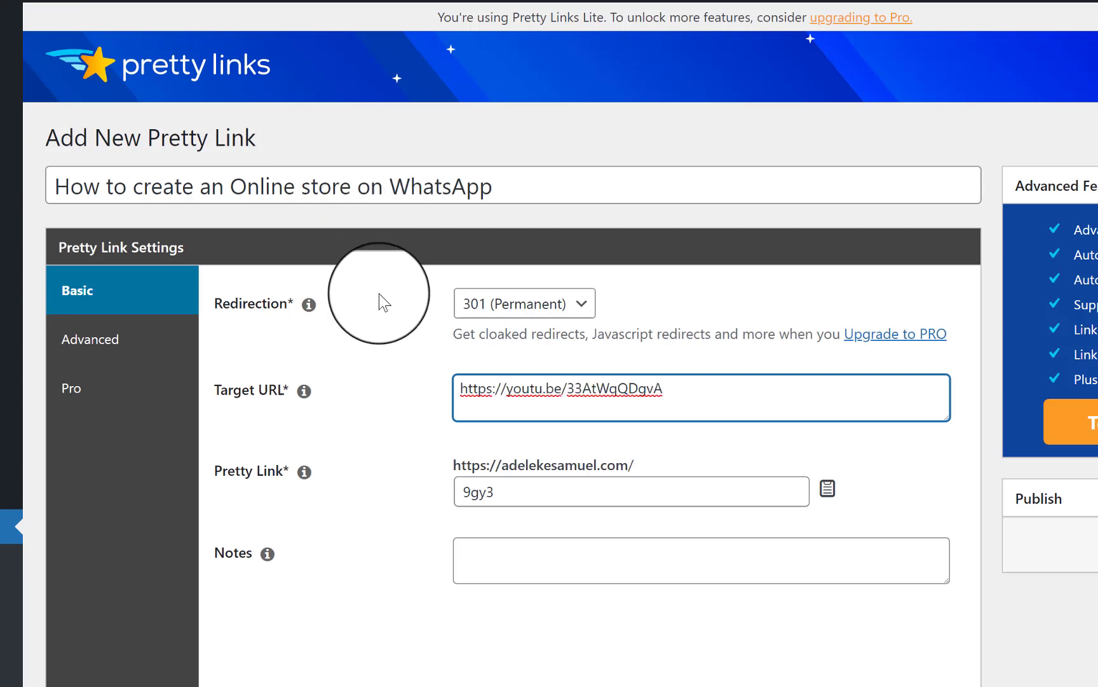
click(413, 388)
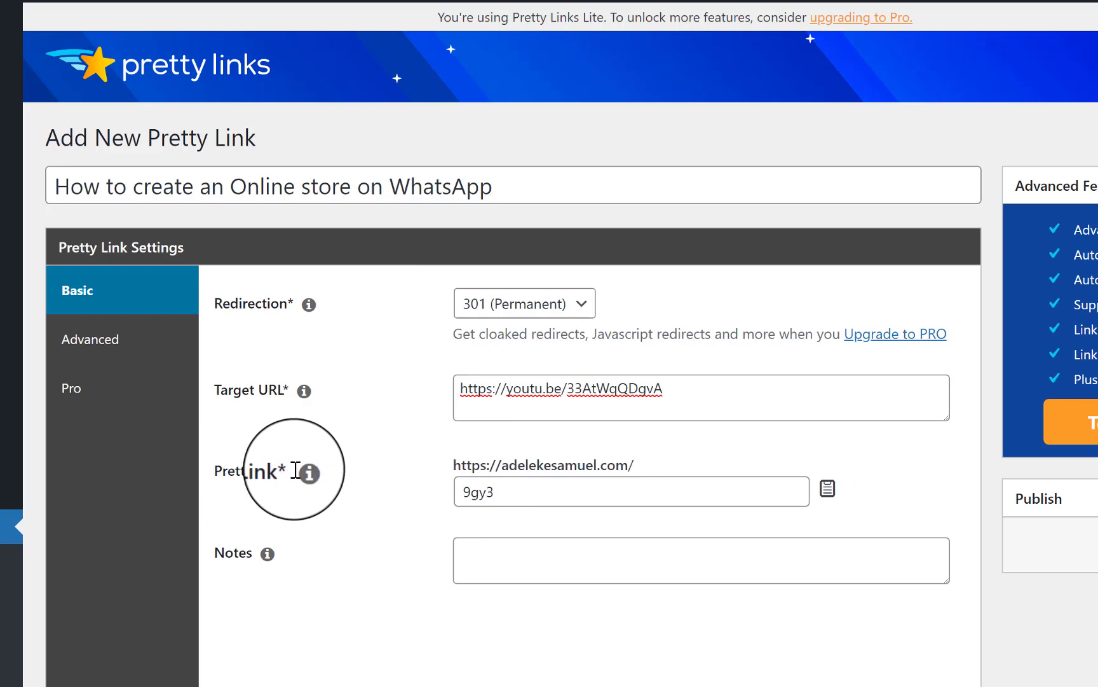
Change the pretty link slug from 9gy3 to onw.
click(561, 488)
key(BackSpace)
key(BackSpace)
key(BackSpace)
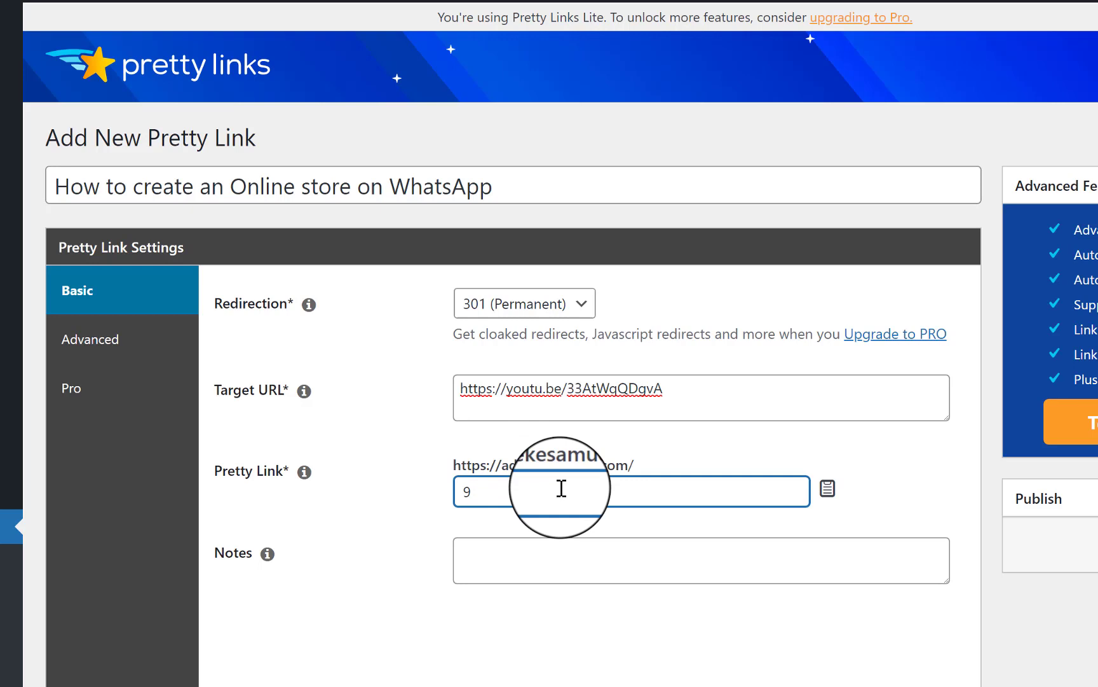
key(BackSpace)
text(we)
key(BackSpace)
text(hes)
key(BackSpace)
key(BackSpace)
key(BackSpace)
key(BackSpace)
text(ons)
key(BackSpace)
text(sw)
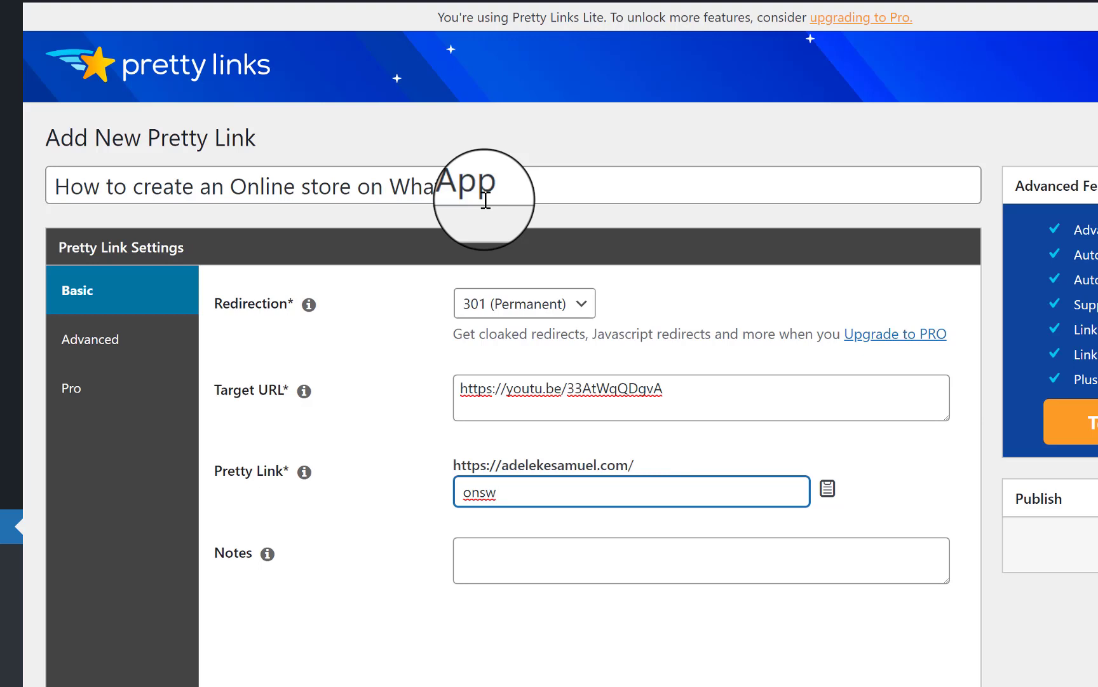
key(Left)
key(BackSpace)
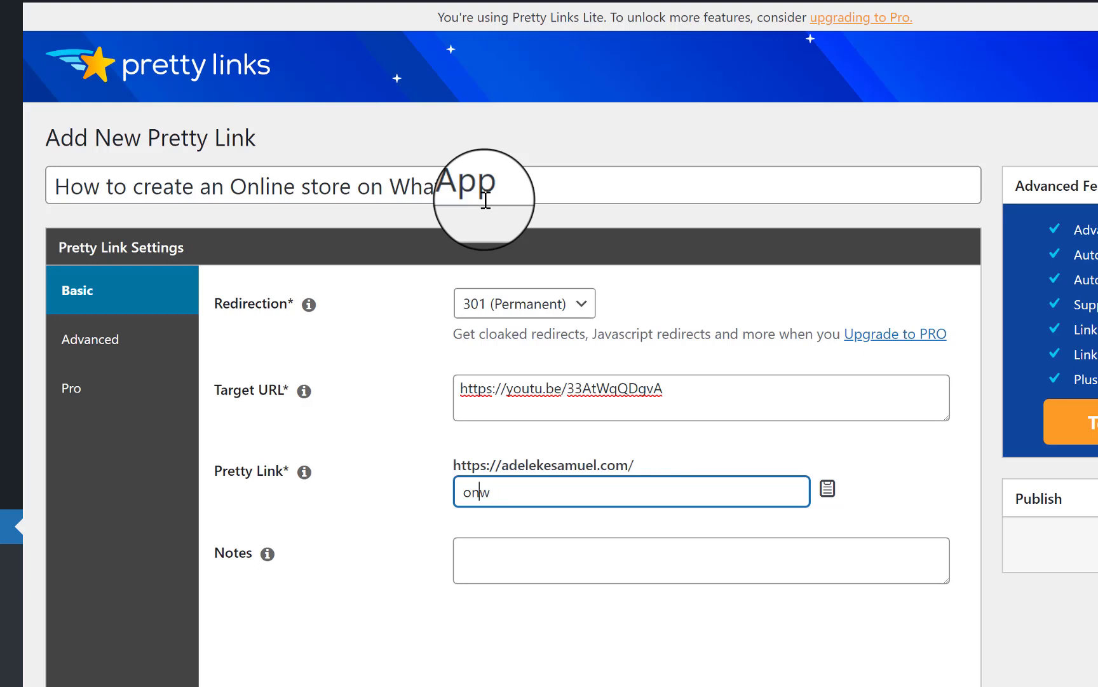
click(412, 530)
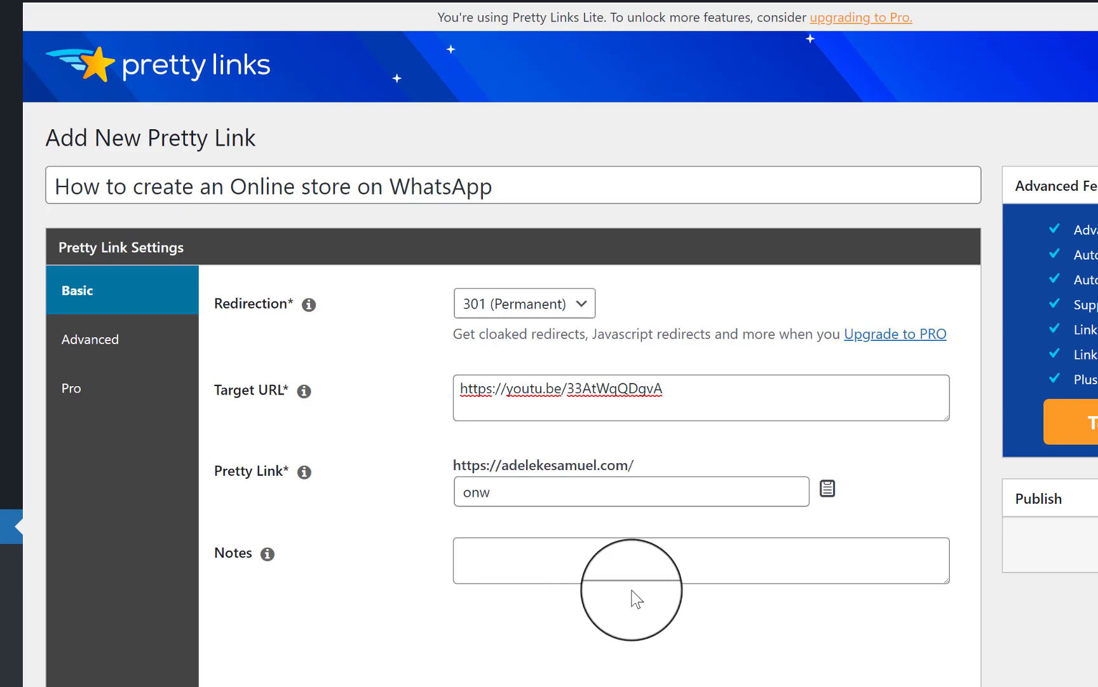
click(661, 571)
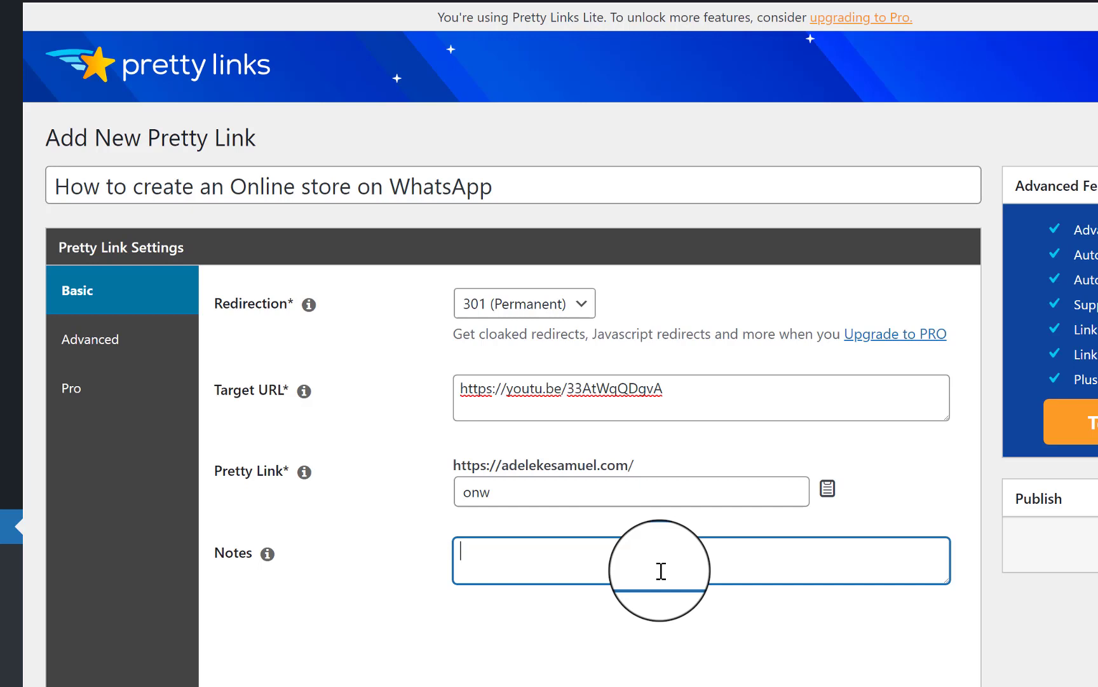
mouse_move(8, 321)
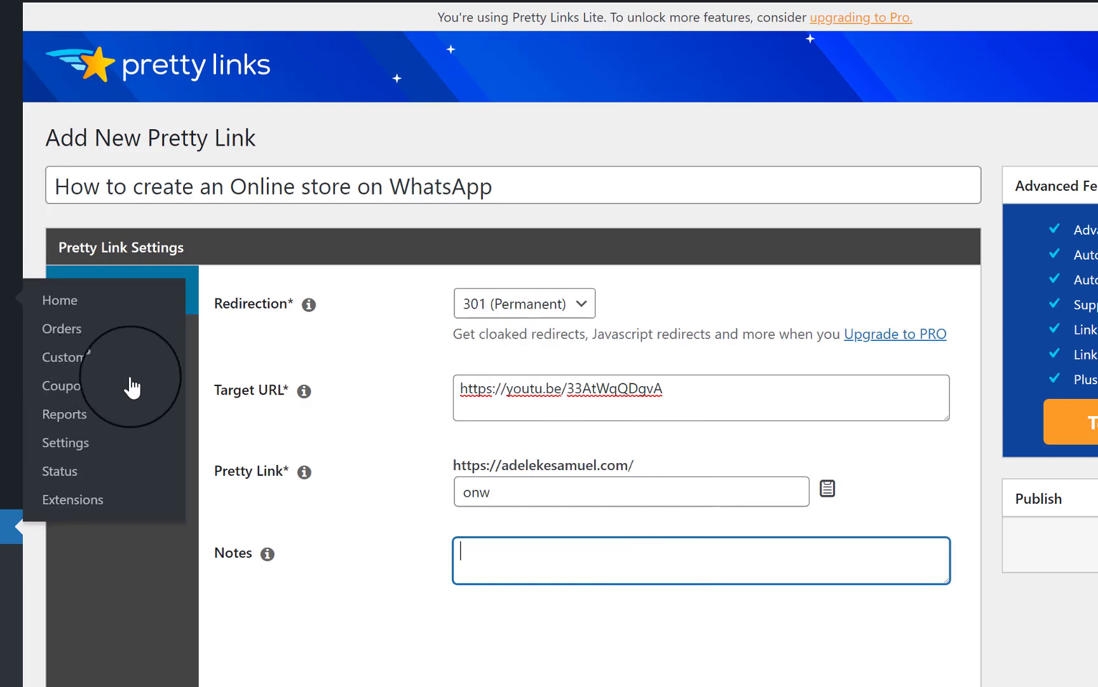
click(125, 362)
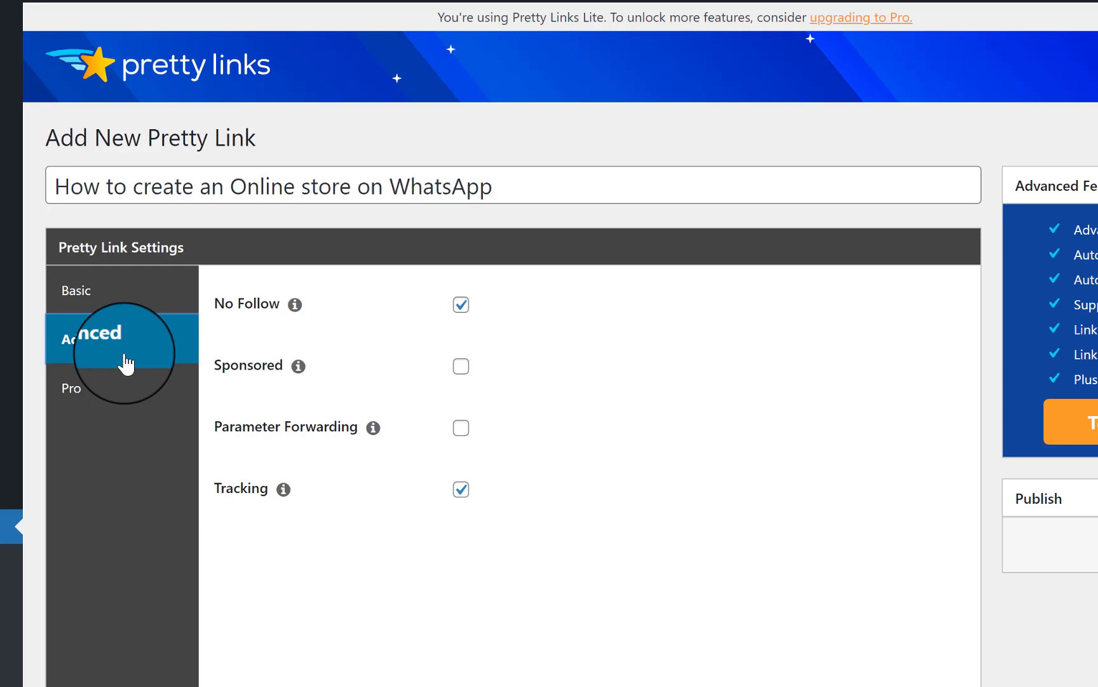
click(166, 292)
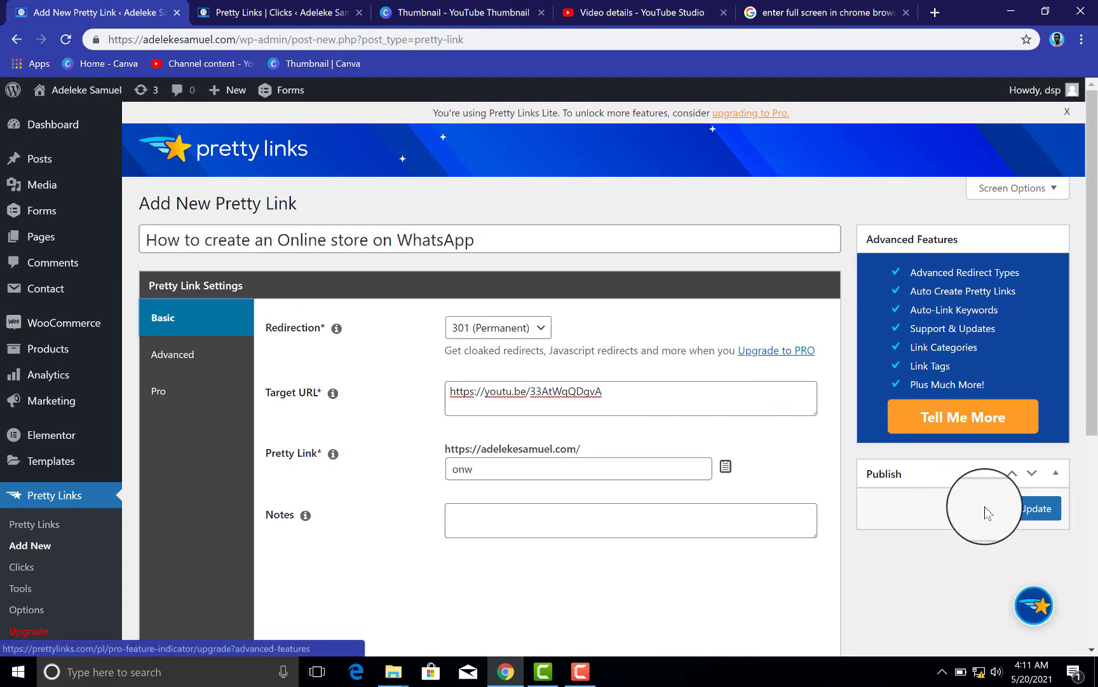
Publish the /onw pretty link with Update.
click(1042, 517)
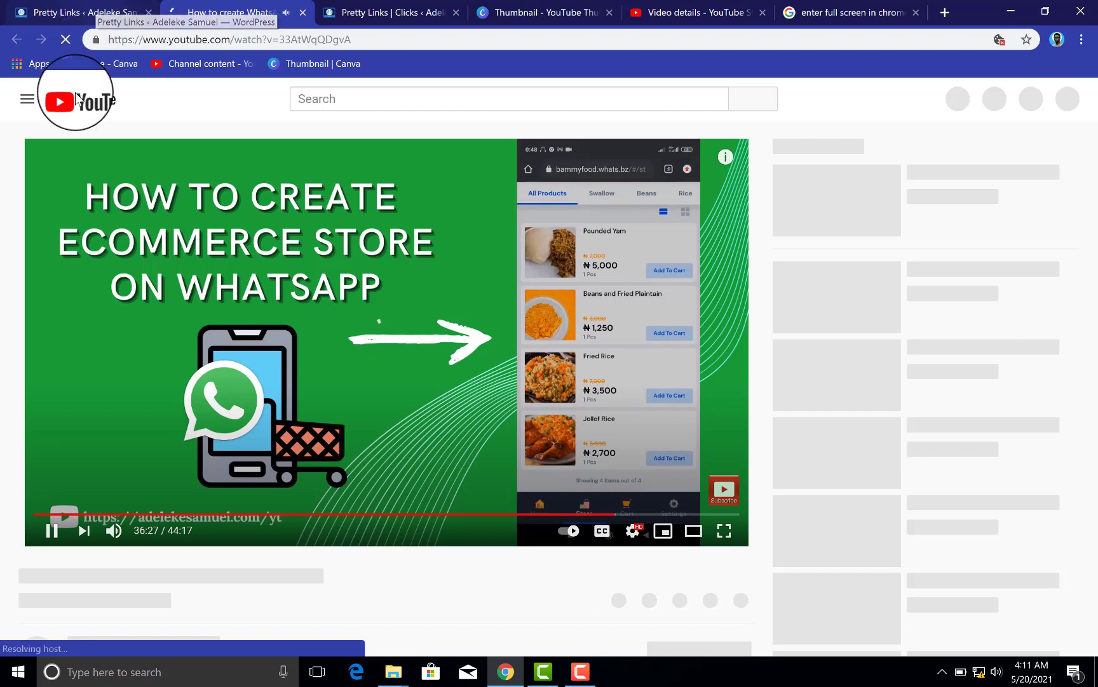
Pause the redirected WhatsApp store video and close its YouTube tab.
click(54, 471)
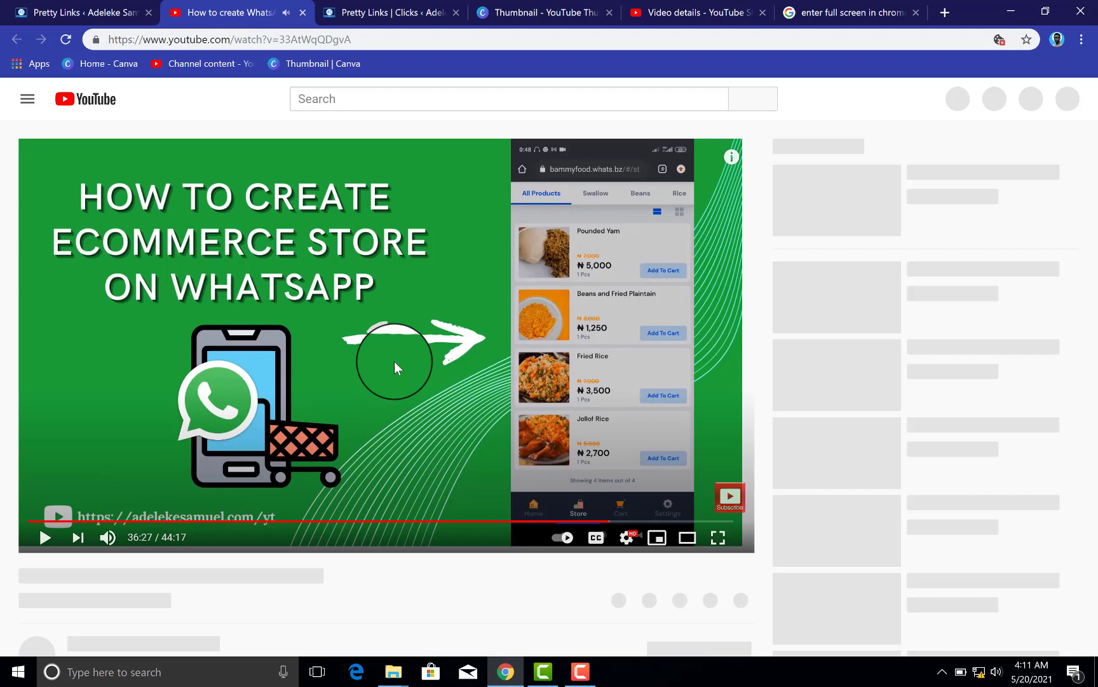
click(300, 11)
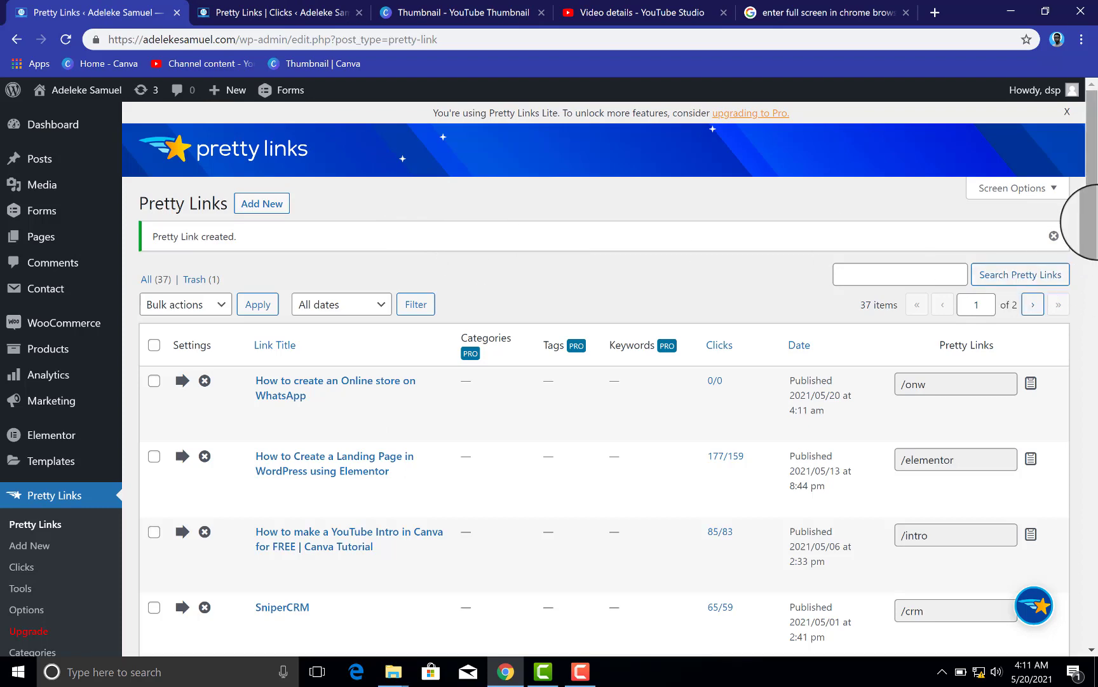
drag(1096, 220, 1095, 337)
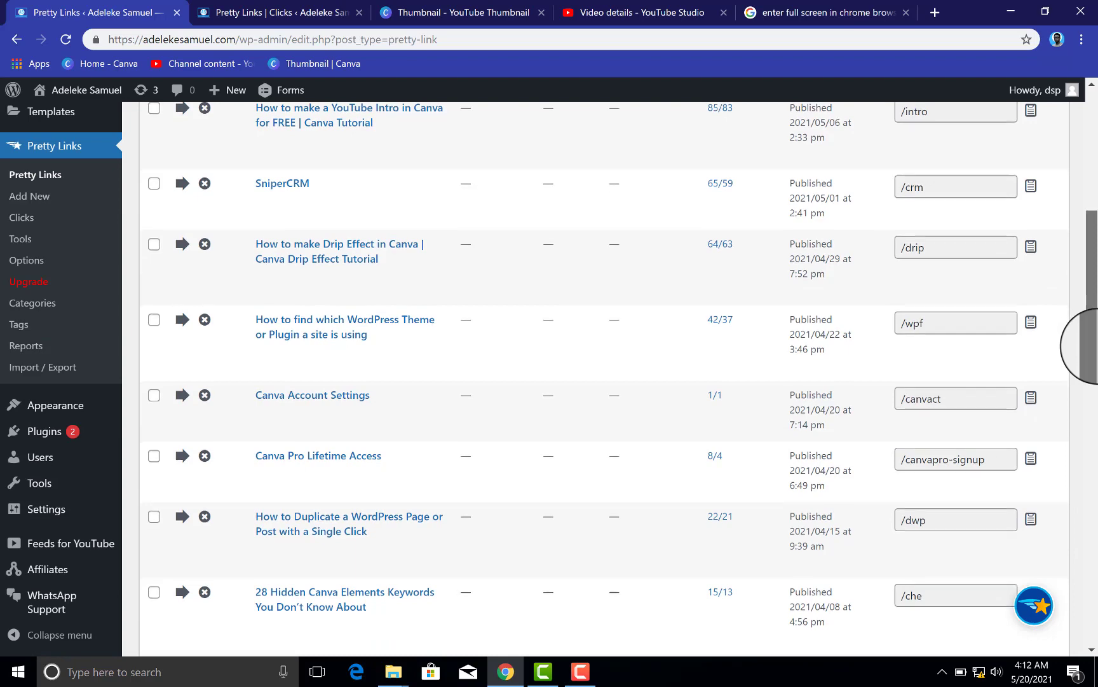
drag(1096, 337, 1095, 473)
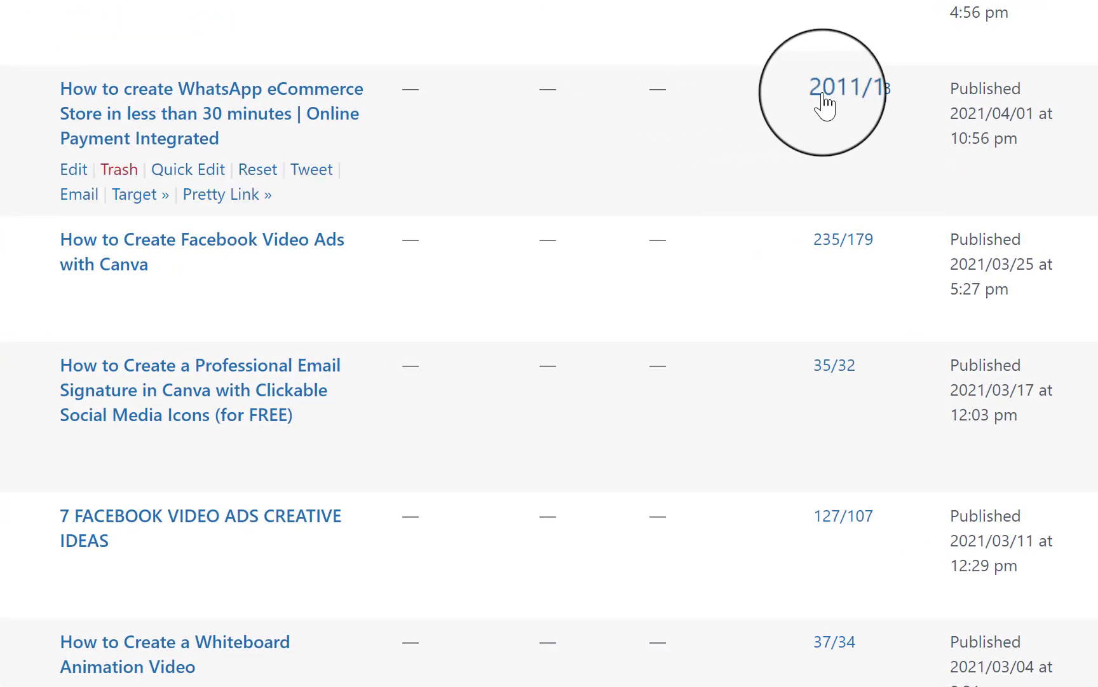
mouse_move(837, 108)
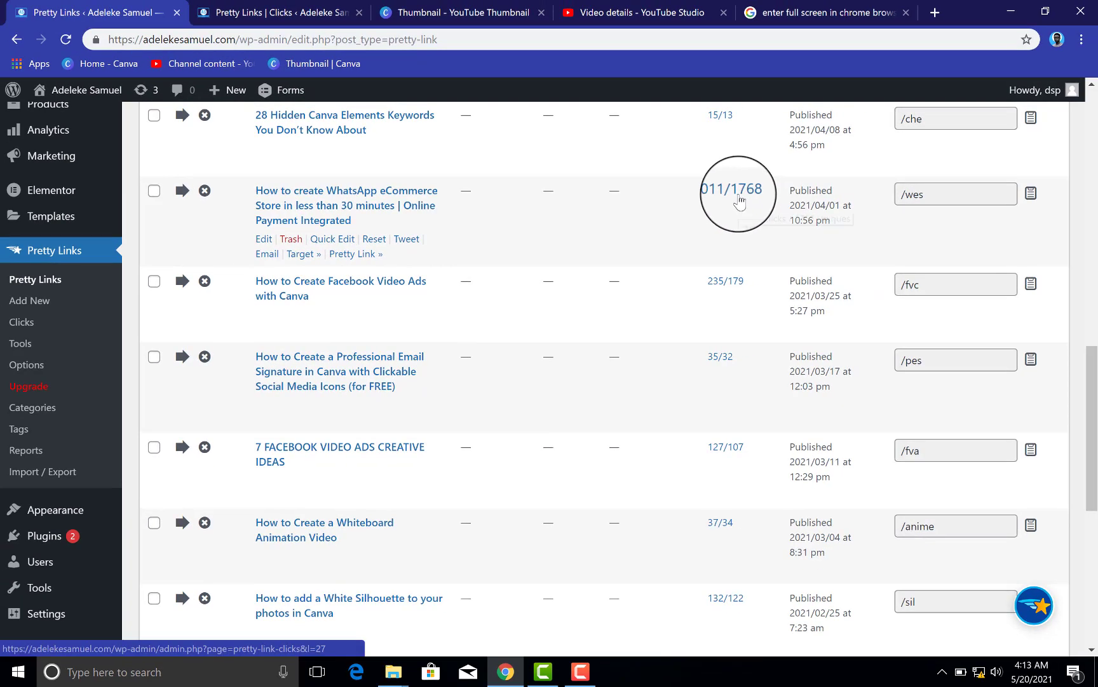
Open the /wes link's Clicks report and inspect the daily chart's peak.
click(858, 98)
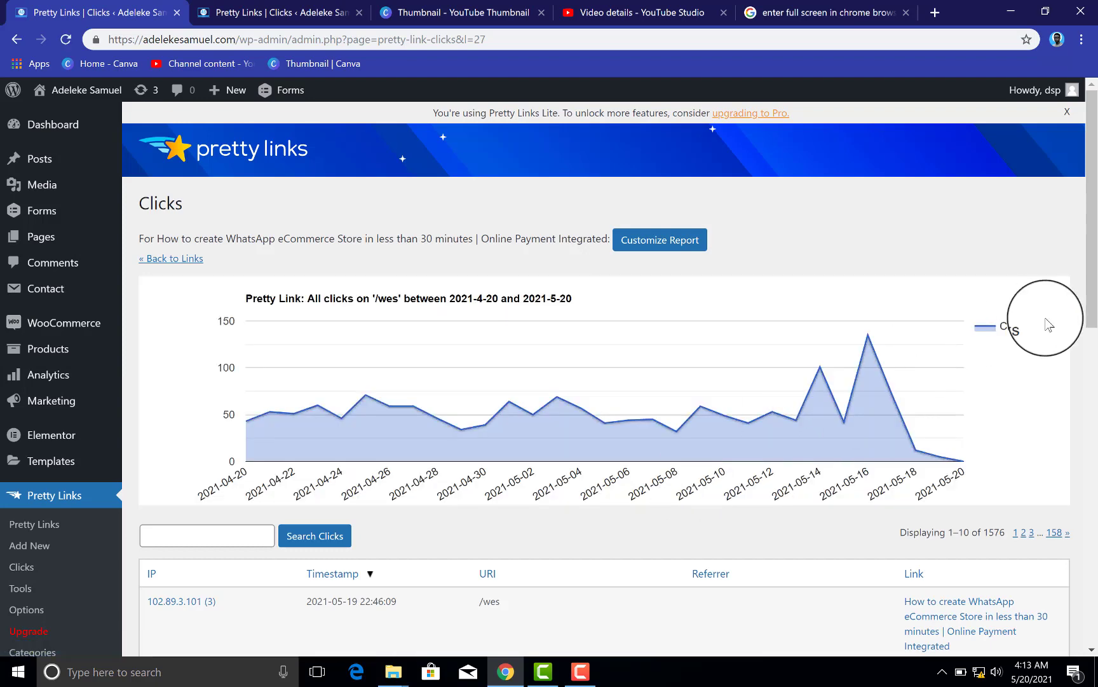
drag(1097, 251, 1097, 284)
click(582, 381)
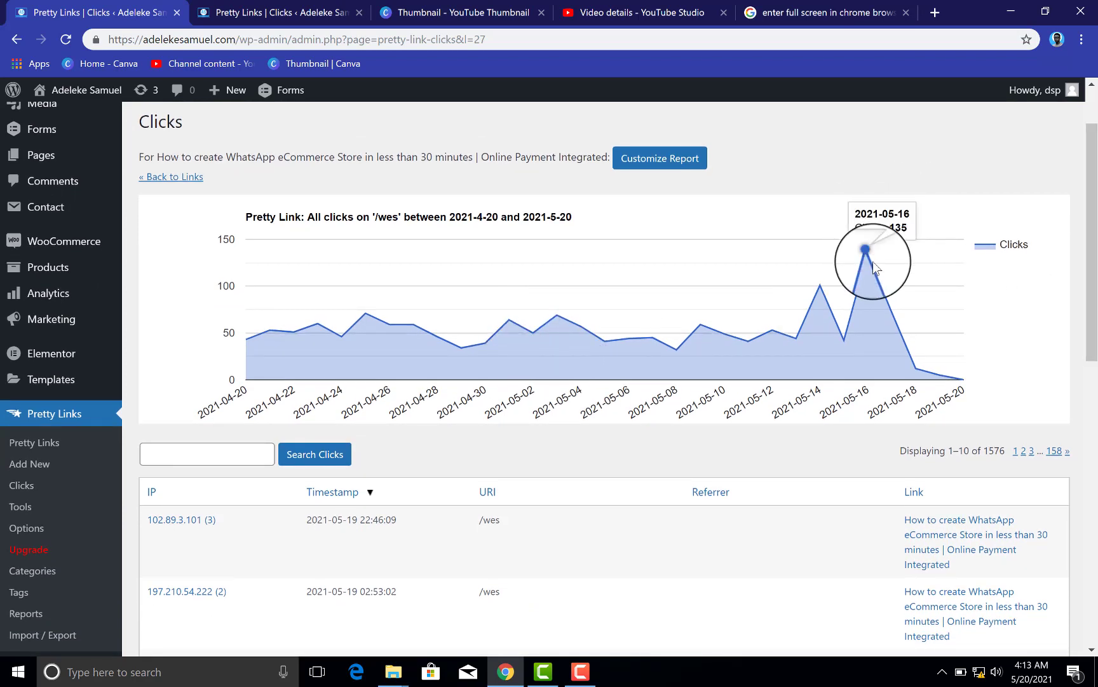
mouse_move(869, 258)
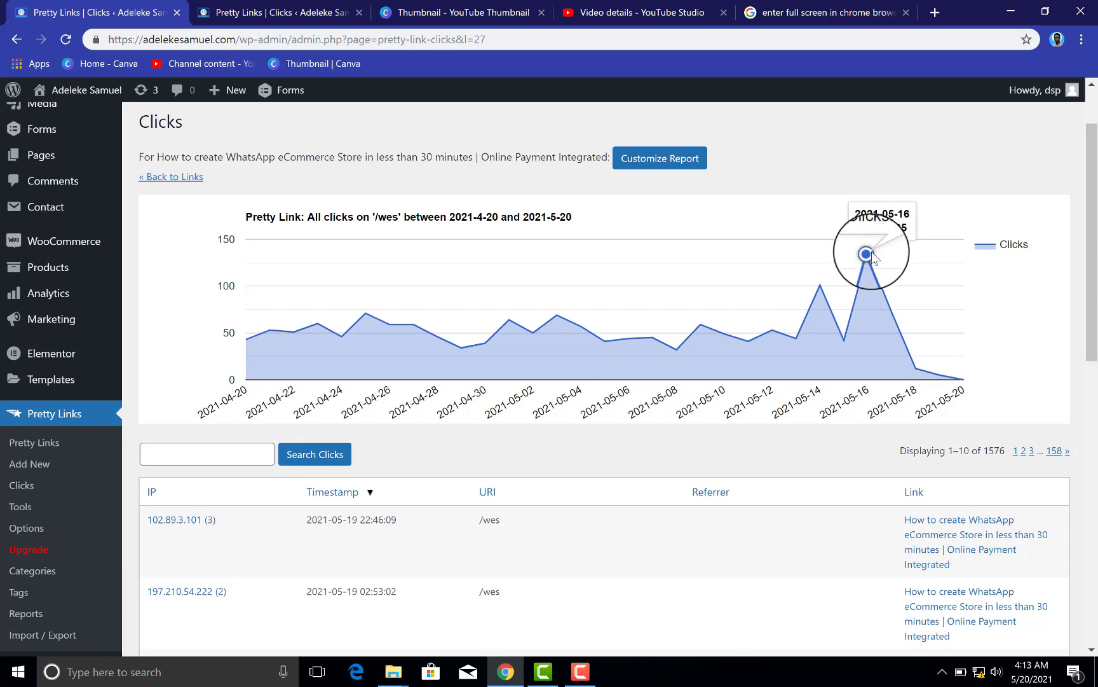
Scroll through the 1576-click visitor log and select a /wes URI.
drag(1093, 220, 1093, 317)
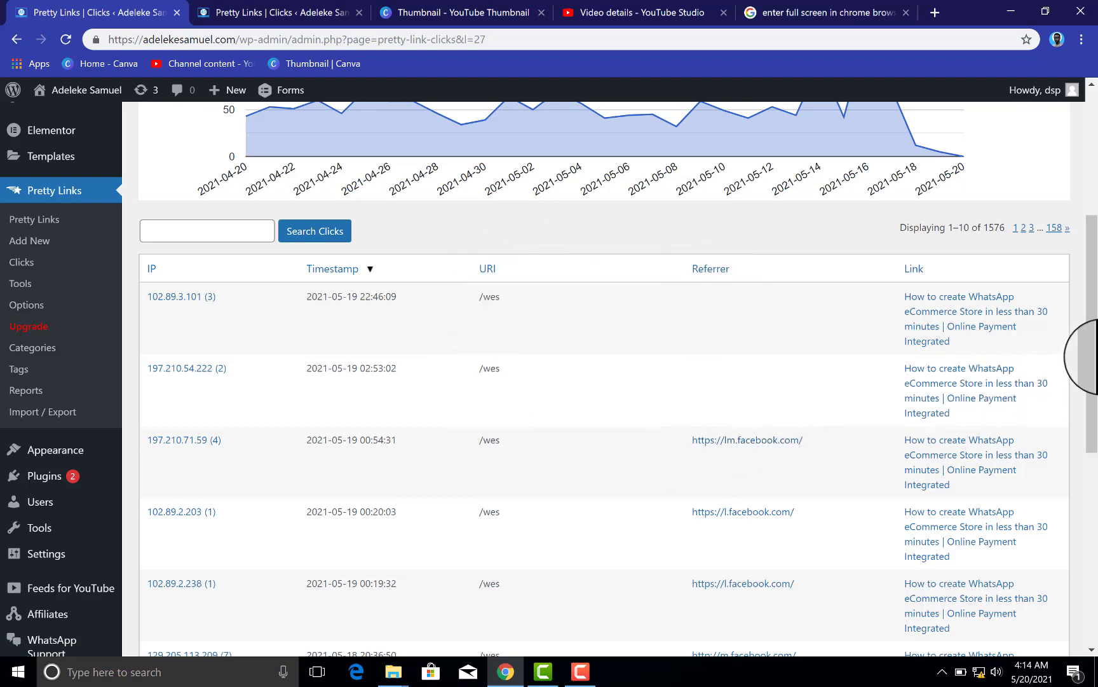
drag(1094, 356, 1096, 414)
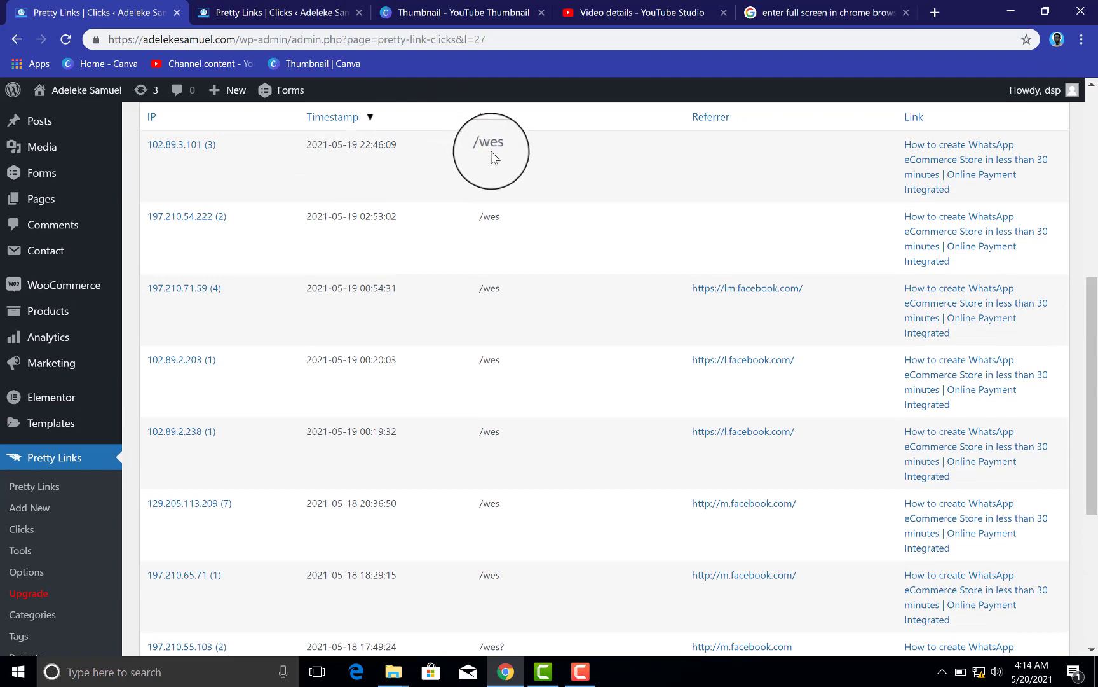
drag(476, 144, 516, 151)
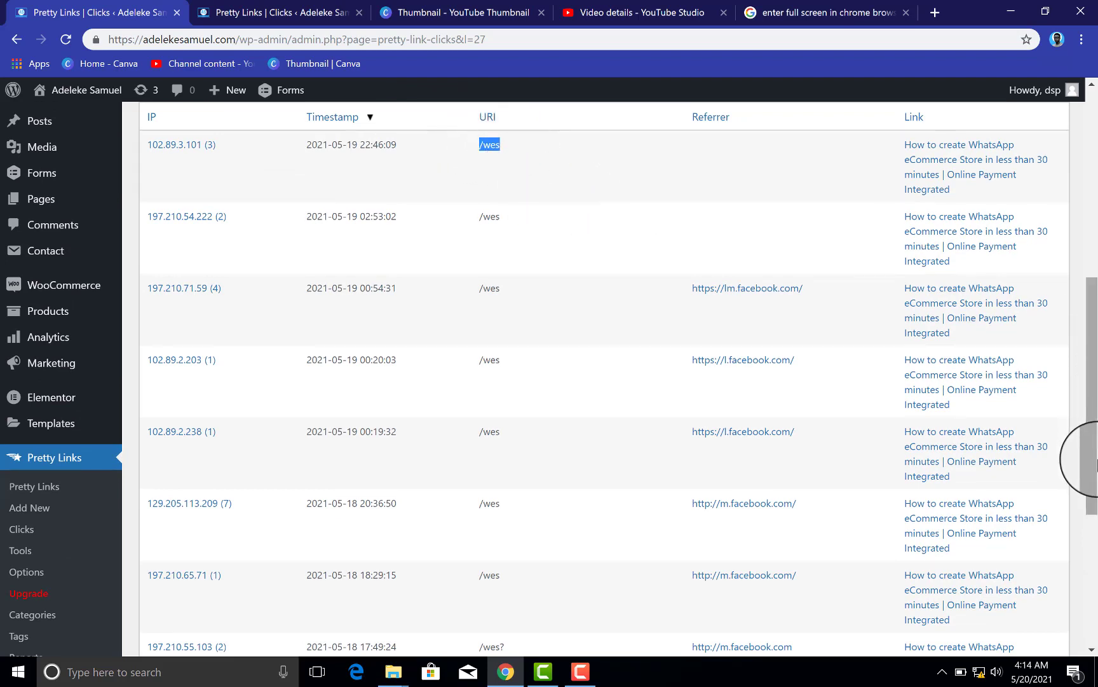
drag(1092, 494, 1092, 588)
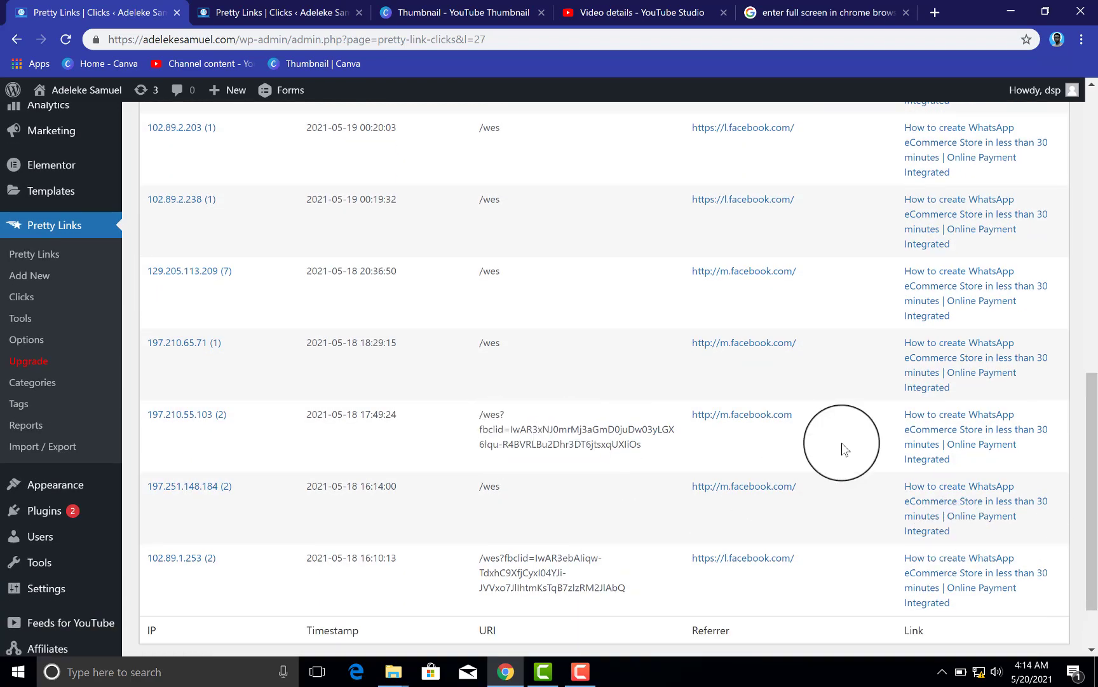
drag(1092, 478, 1092, 551)
key(Home)
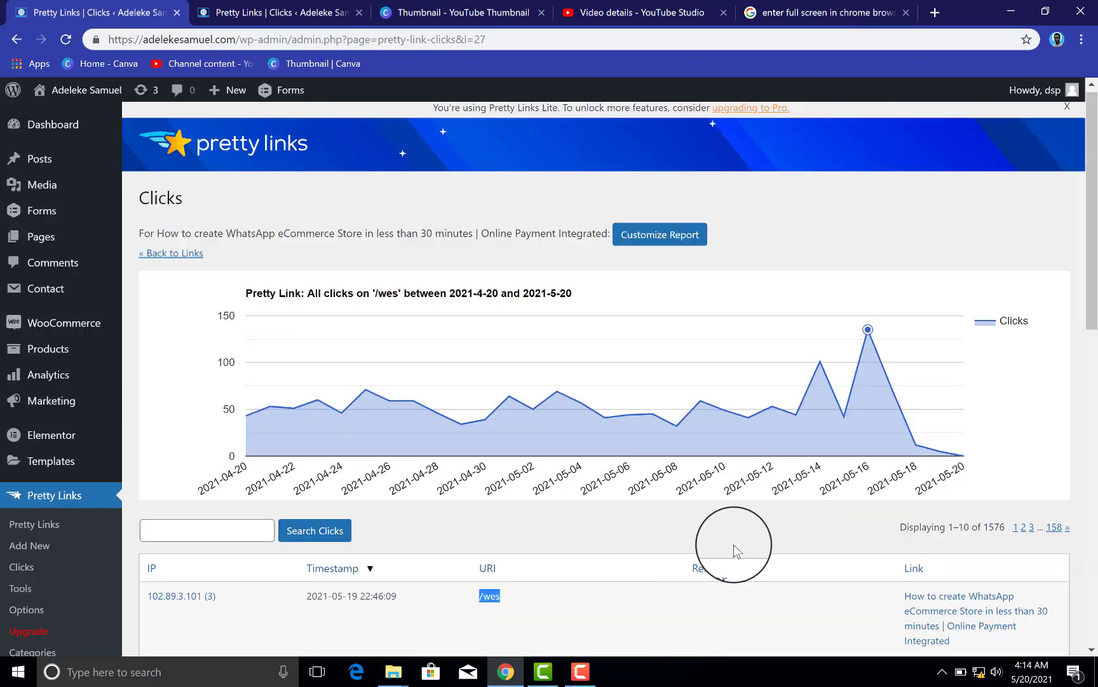